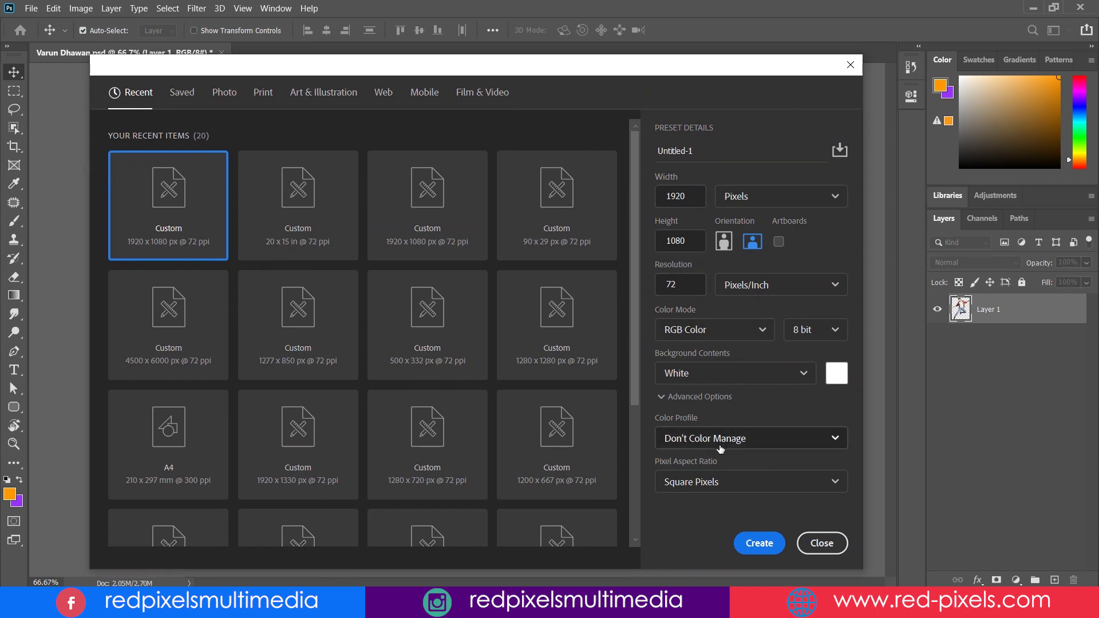
- Create a blank white Untitled-1 document and drag the cut-out man in from Varun Dhawan.psd
left_click(761, 543)
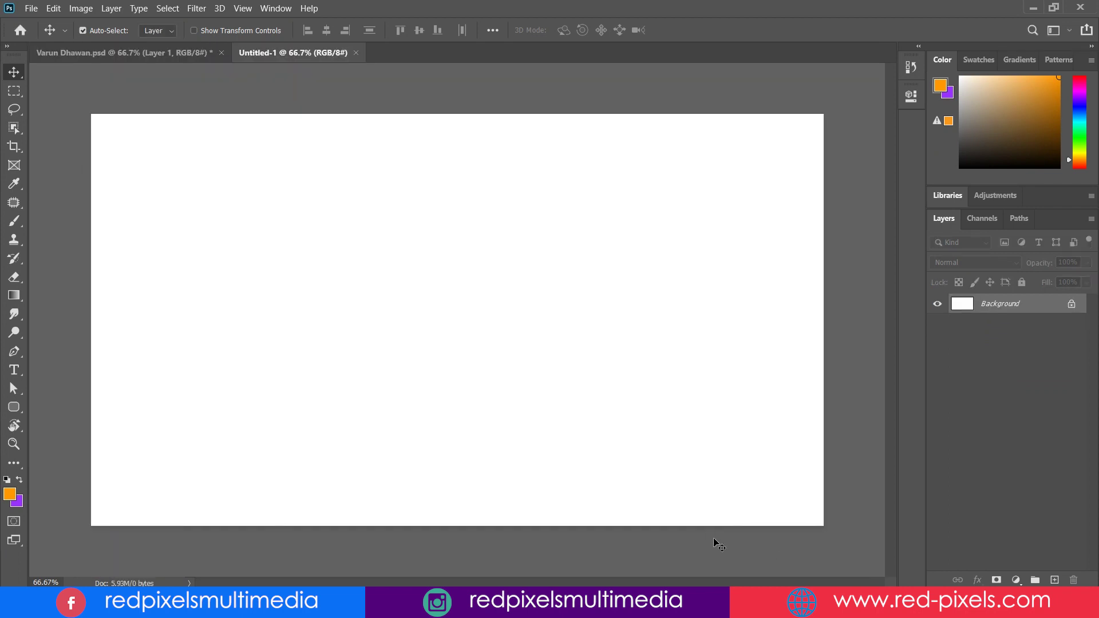
left_click(172, 57)
left_click_drag(380, 175, 651, 274)
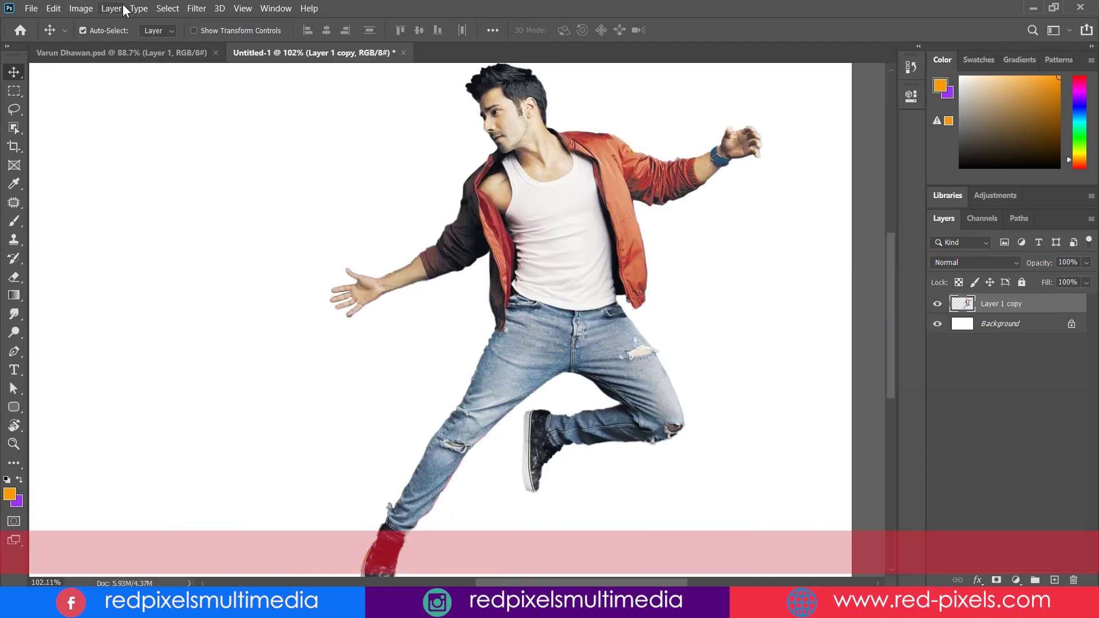
- Duplicate the jumping man's layer
left_click(117, 8)
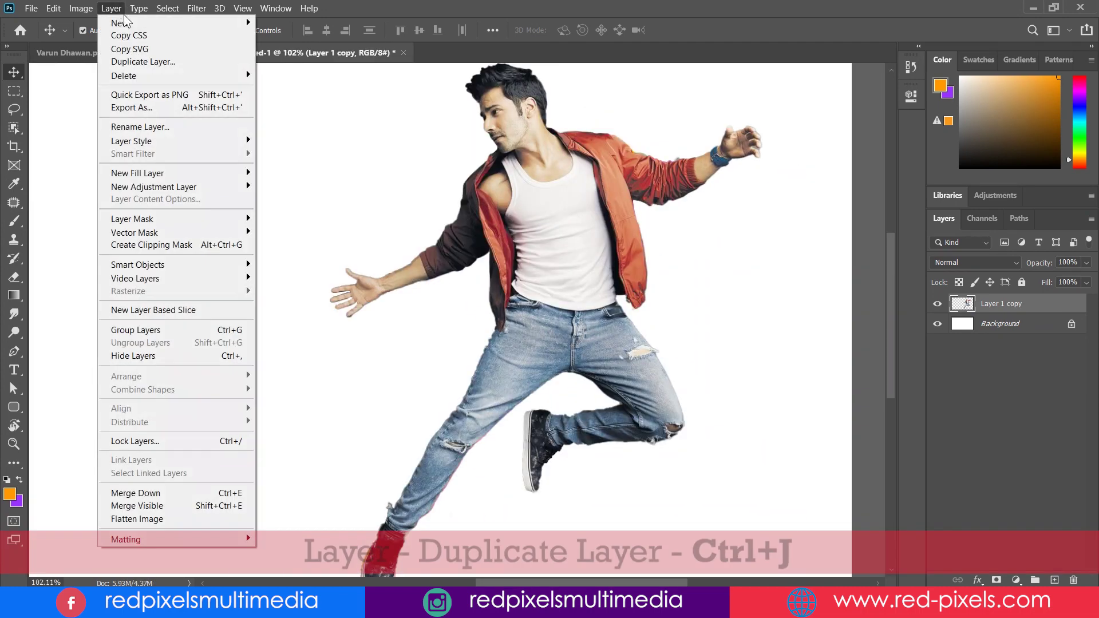
left_click(156, 63)
left_click(704, 188)
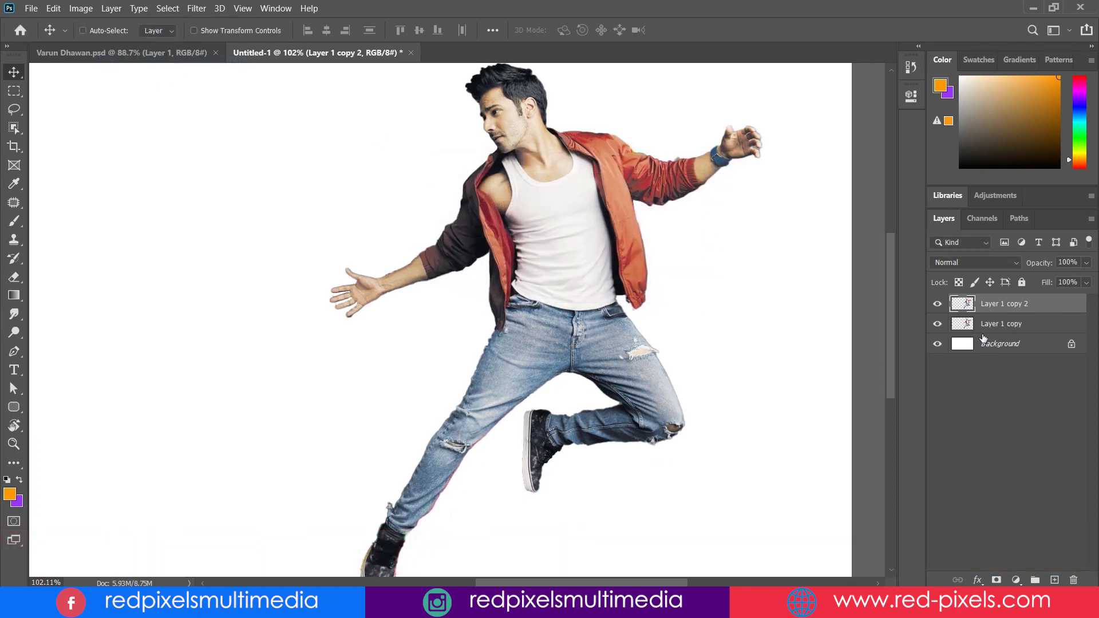
- Nudge the copy with Free Transform and repeat the offset copies up to Layer 1 copy 61
key("ctrl+t")
key("Return")
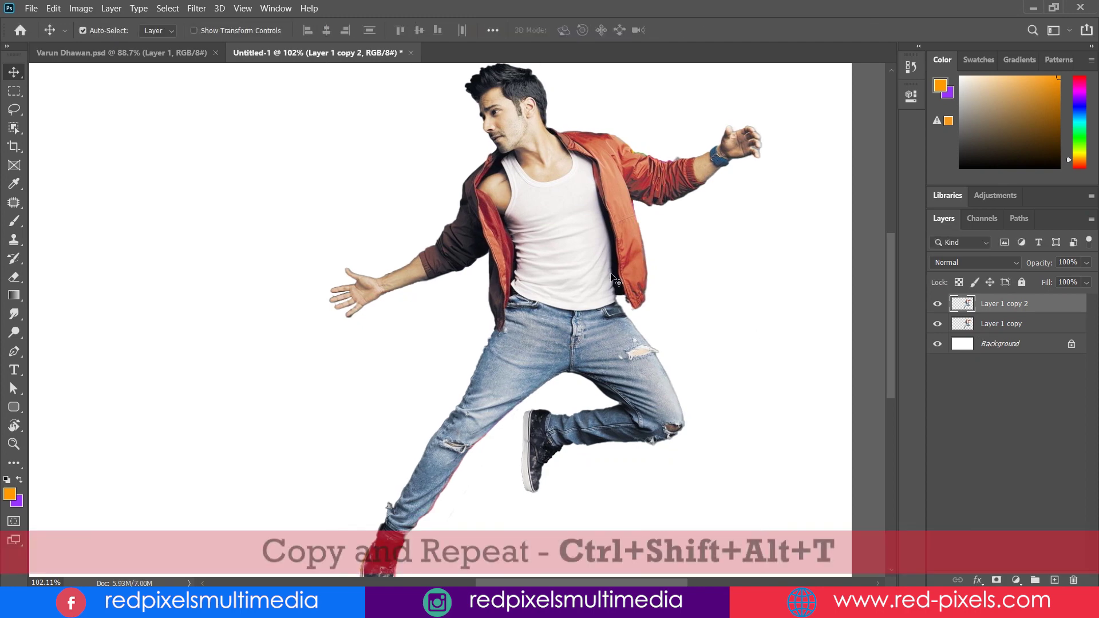
key("ctrl+shift+alt+t")
key("ctrl+shift+alt+t")
key("ctrl+shift+alt+t")
key("ctrl+shift+alt+t")
key("ctrl+shift+alt+t")
key("ctrl+shift+alt+t")
key("ctrl+shift+alt+t")
key("ctrl+shift+alt+t")
key("ctrl+shift+alt+t")
key("ctrl+shift+alt+t")
key("ctrl+shift+alt+t")
key("ctrl+shift+alt+t")
key("ctrl+shift+alt+t")
key("ctrl+shift+alt+t")
key("ctrl+shift+alt+t")
key("ctrl+shift+alt+t")
key("ctrl+shift+alt+t")
key("ctrl+shift+alt+t")
key("ctrl+shift+alt+t")
key("ctrl+shift+alt+t")
key("ctrl+shift+alt+t")
key("ctrl+shift+alt+t")
key("ctrl+shift+alt+t")
key("ctrl+shift+alt+t")
key("ctrl+shift+alt+t")
key("ctrl+shift+alt+t")
key("ctrl+shift+alt+t")
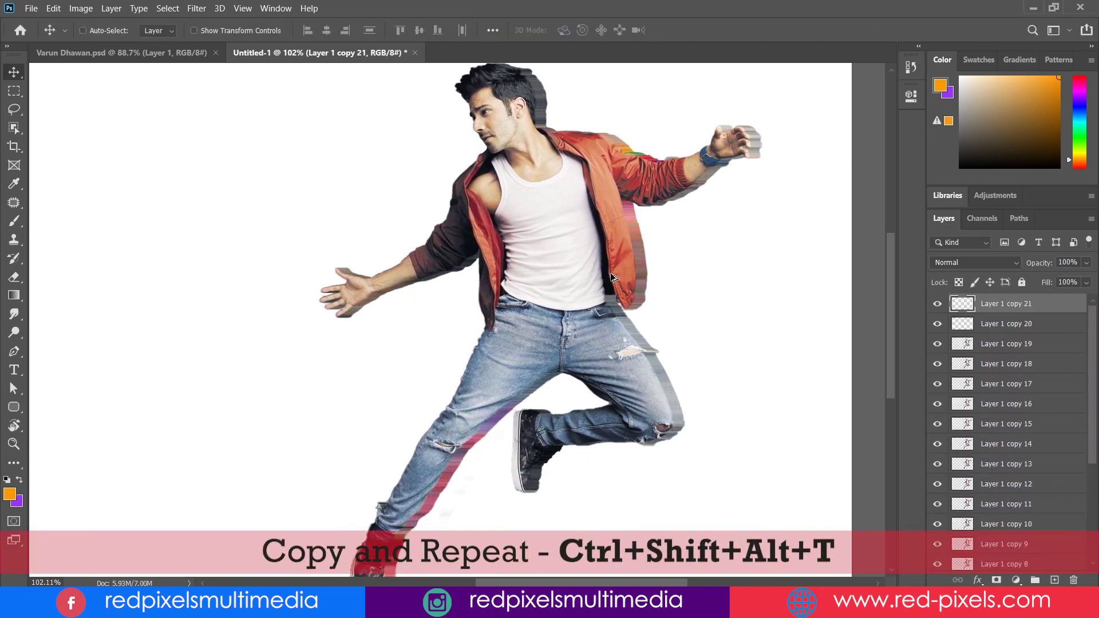
key("ctrl+shift+alt+t")
key("ctrl+shift+alt+t")
key("ctrl+shift+alt+t")
key("ctrl+shift+alt+t")
key("ctrl+shift+alt+t")
key("ctrl+shift+alt+t")
key("ctrl+shift+alt+t")
key("ctrl+shift+alt+t")
key("ctrl+shift+alt+t")
key("ctrl+shift+alt+t")
key("ctrl+shift+alt+t")
key("ctrl+shift+alt+t")
key("ctrl+shift+alt+t")
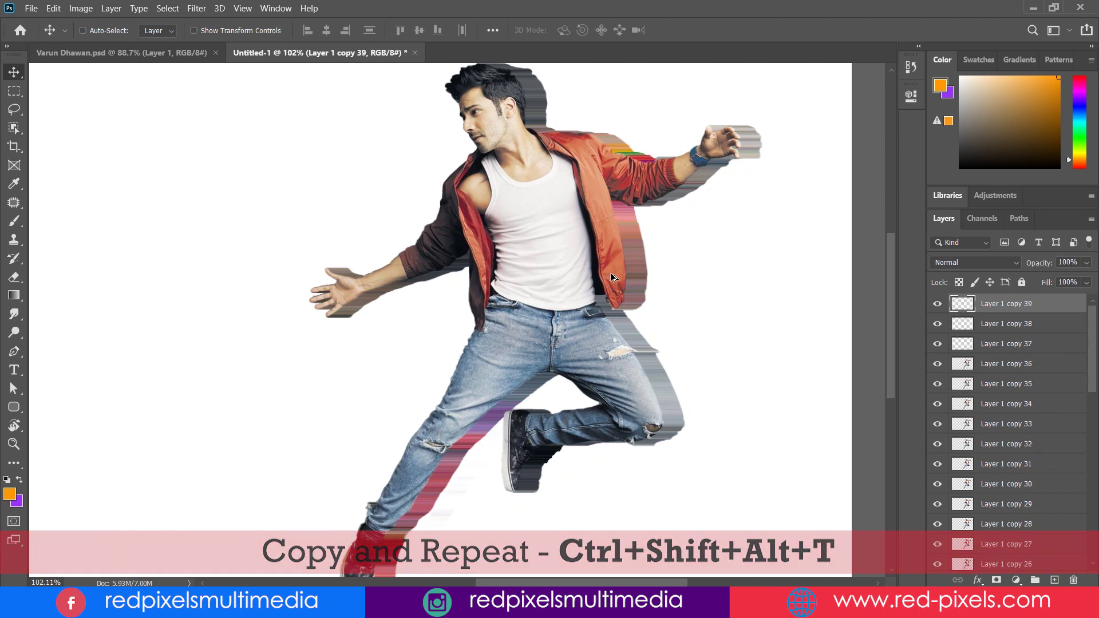
key("ctrl+shift+alt+t")
key("ctrl+shift+alt+t")
key("ctrl+shift+alt+t")
key("ctrl+shift+alt+t")
key("ctrl+shift+alt+t")
key("ctrl+shift+alt+t")
key("ctrl+shift+alt+t")
key("ctrl+shift+alt+t")
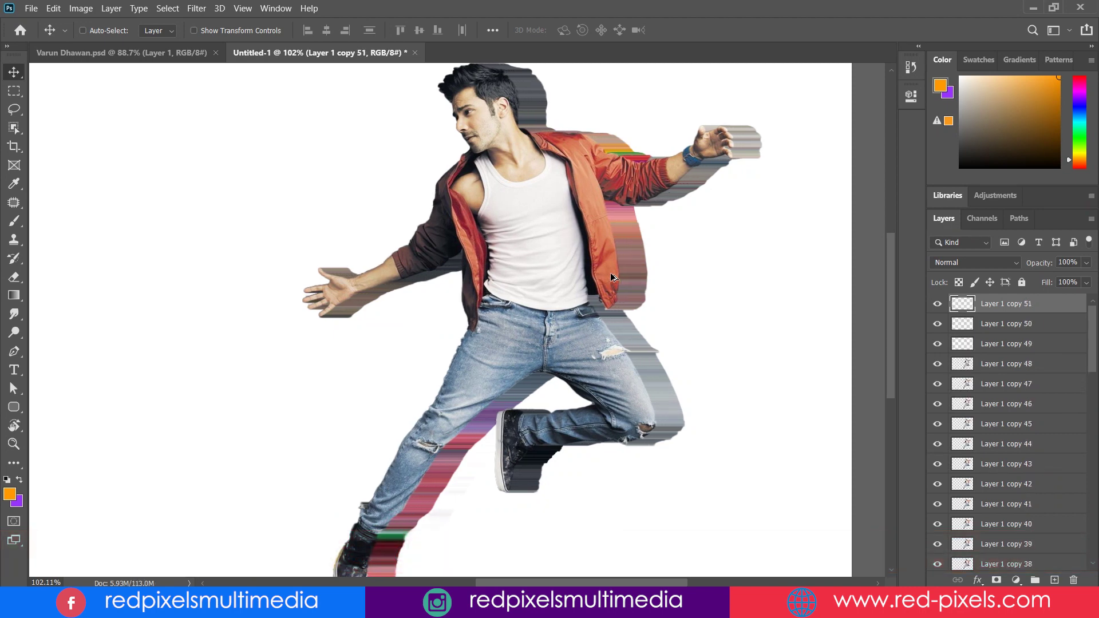
key("ctrl+shift+alt+t")
key("ctrl+shift+alt+t")
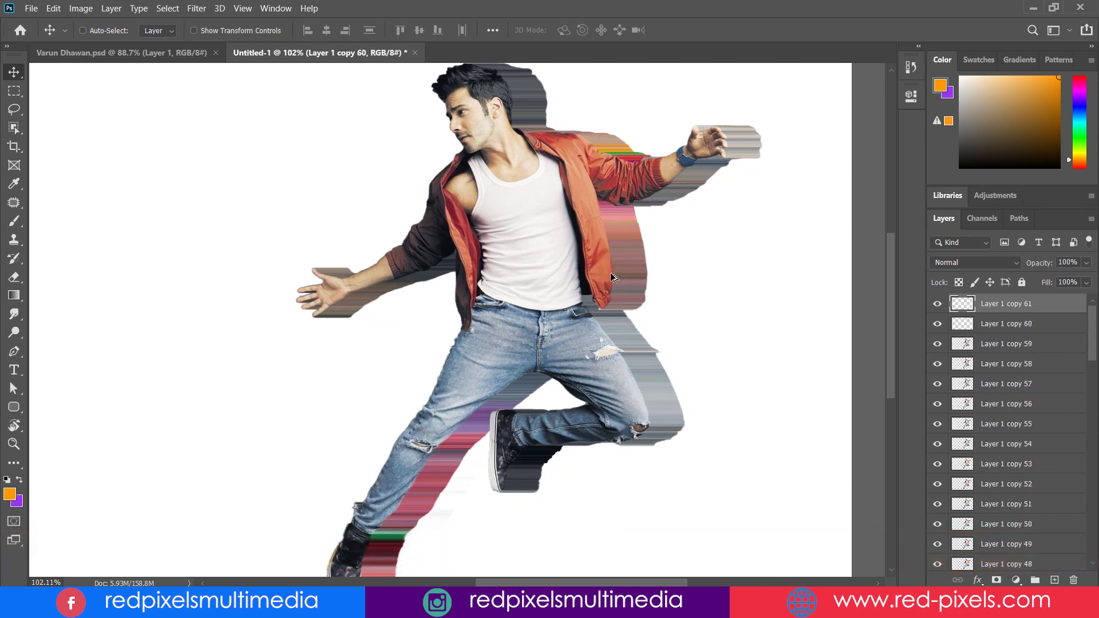
key("ctrl+shift+alt+t")
key("ctrl+shift+alt+t")
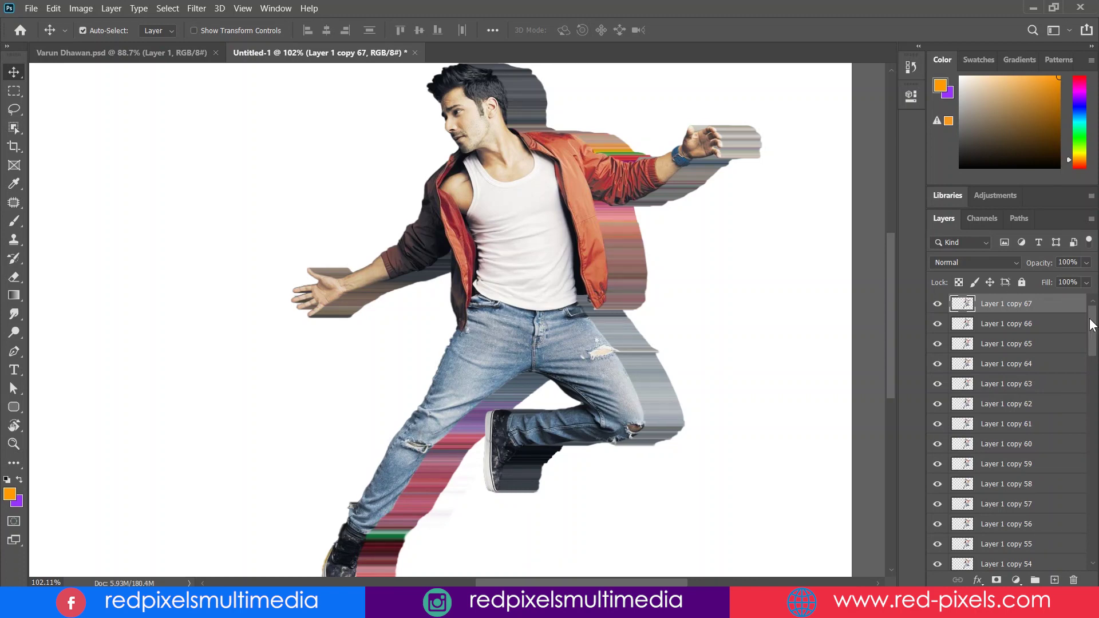
- Merge all the offset copies down to Layer 1 copy into one layer
left_click_drag(1093, 325, 1091, 533)
left_click(1042, 545, "shift")
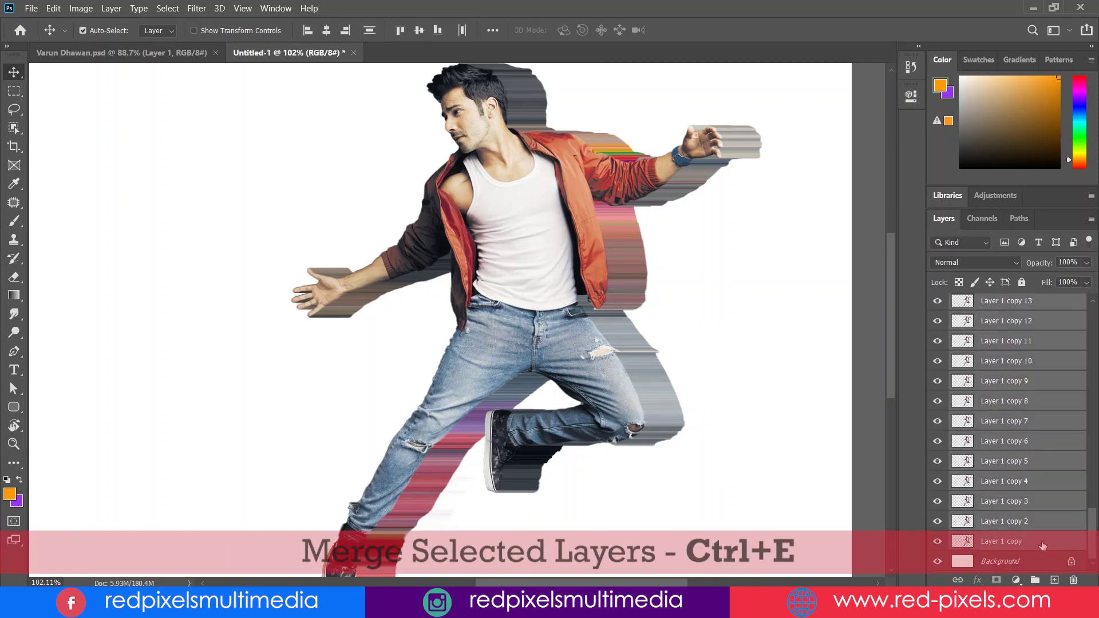
right_click(1003, 341)
left_click(824, 409)
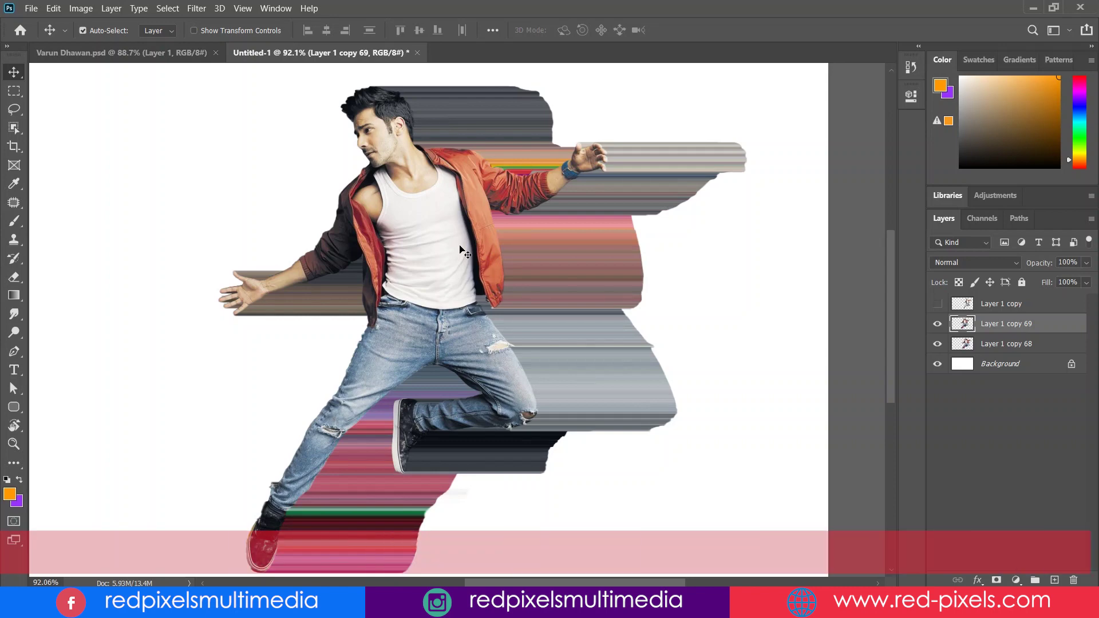
- Load the original Layer 1 copy figure's outline as a selection
left_click(937, 303)
left_click(965, 305)
left_click(965, 305, "ctrl")
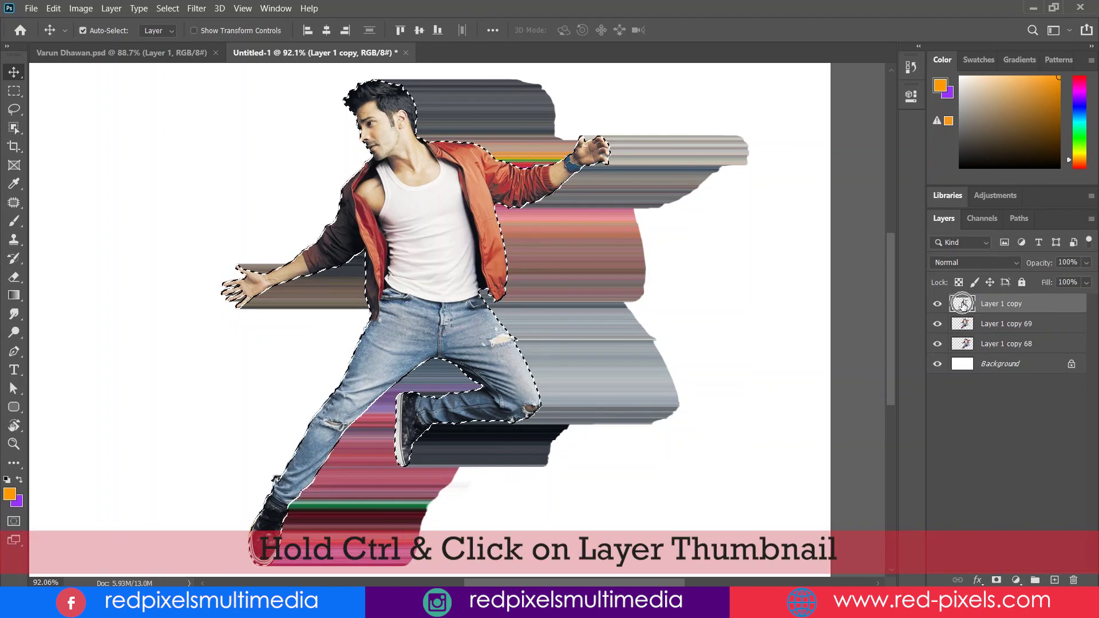
- Hide the figure, merge copies 68 and 69, and delete the man's shape from the streak
left_click(936, 303)
left_click(978, 323)
left_click(977, 343, "shift")
key("ctrl+e")
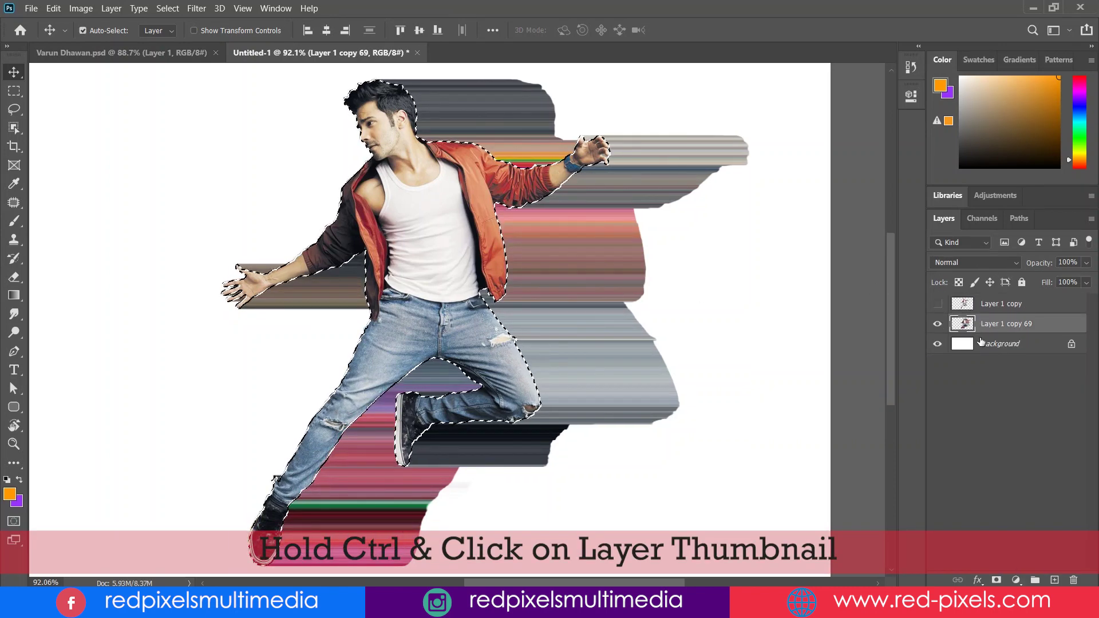
key("Delete")
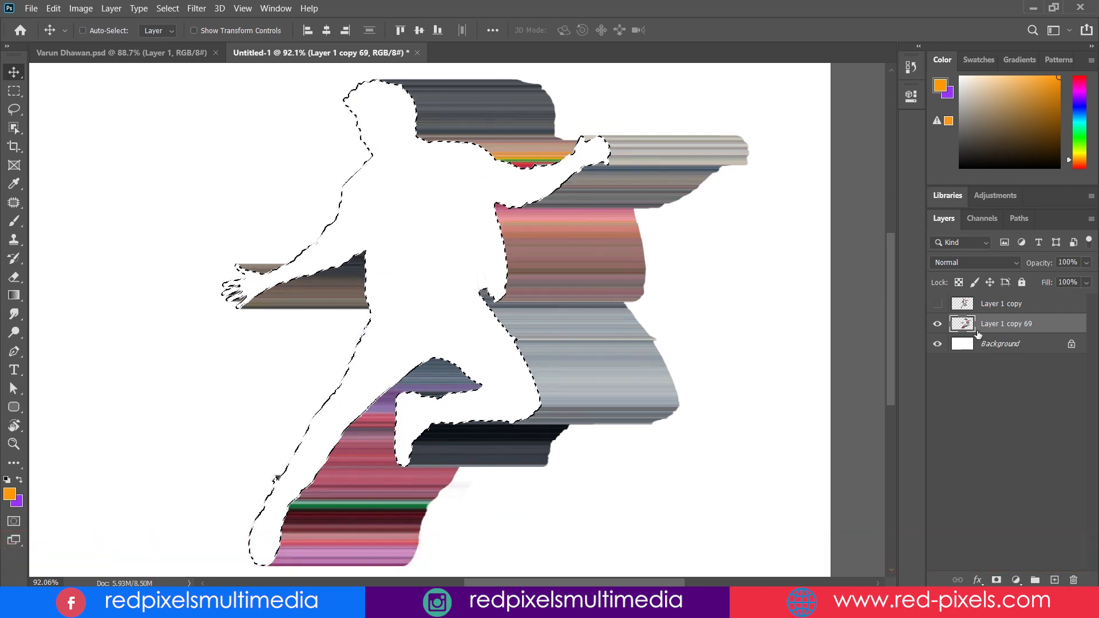
key("ctrl+d")
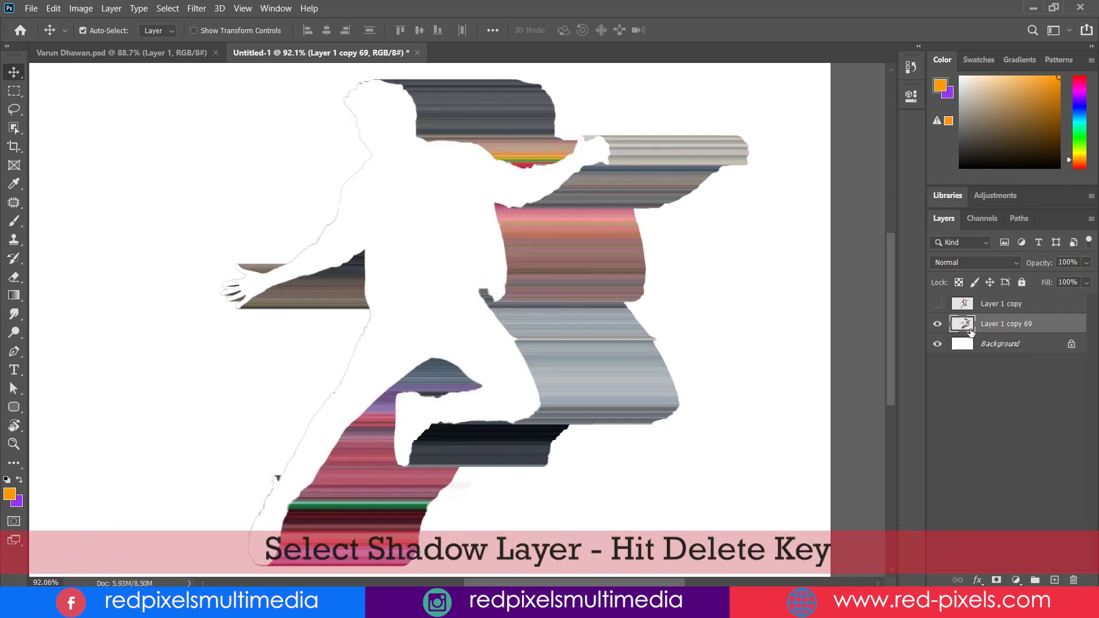
left_click_drag(657, 310, 636, 294)
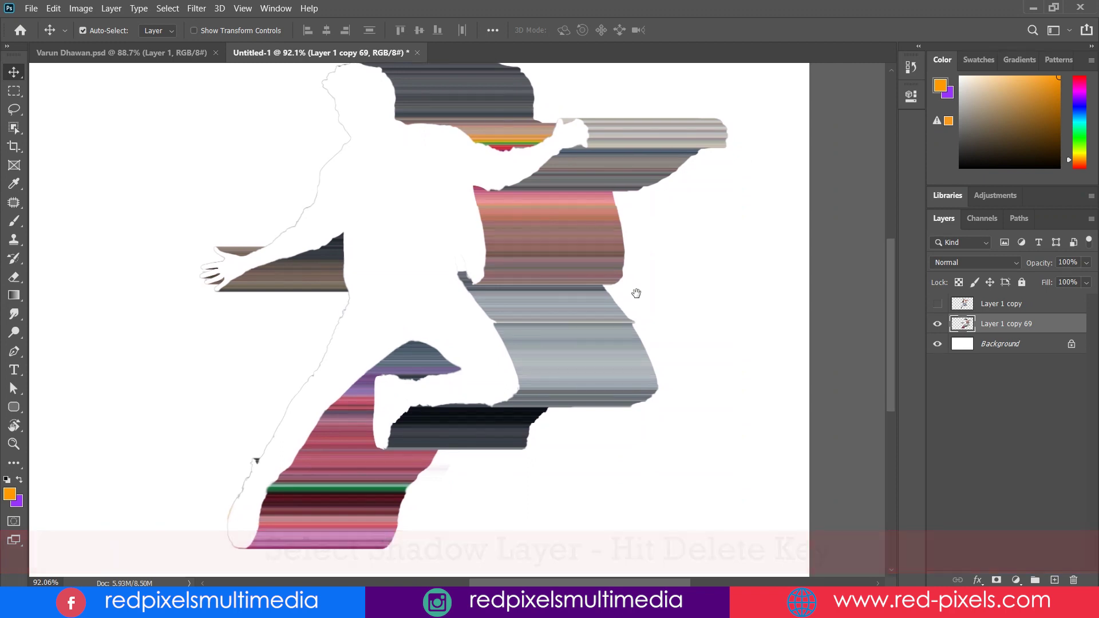
left_click_drag(636, 294, 646, 296)
scroll(647, 299, "down", 3)
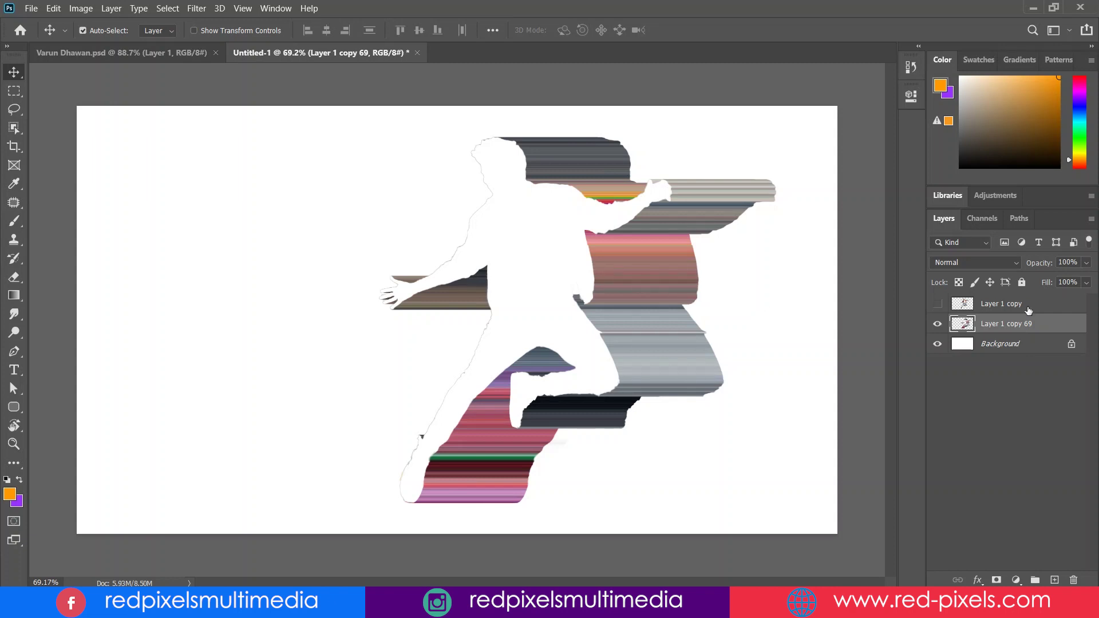
- Shift a marquee-selected bottom pink section of the streak to the right
key("m")
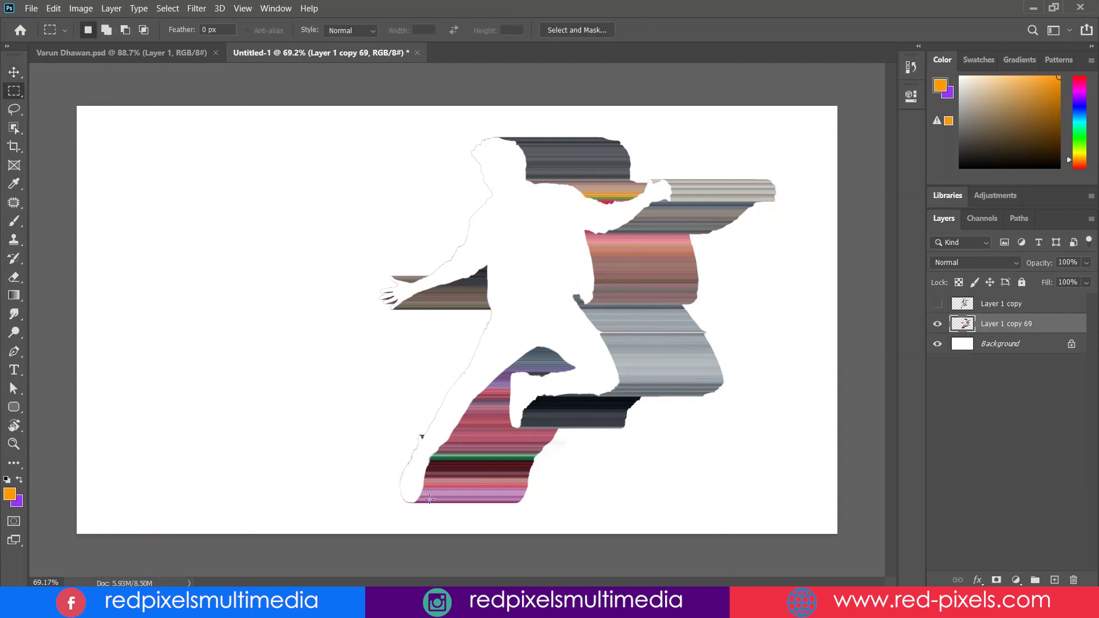
left_click_drag(393, 518, 575, 428)
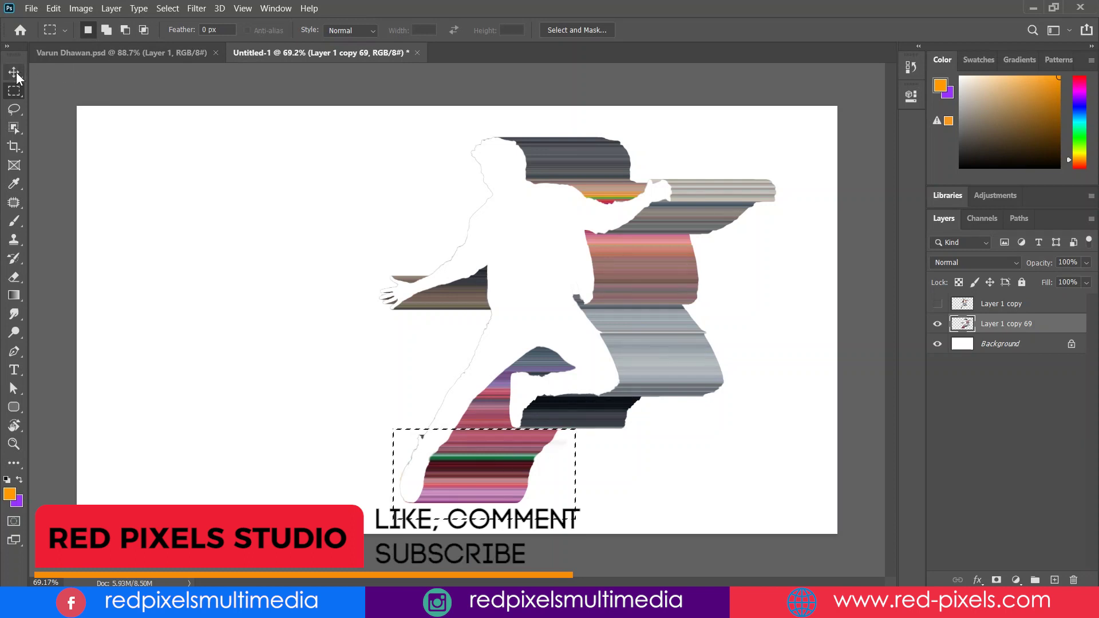
key("v")
left_click_drag(493, 477, 555, 479)
key("ctrl+d")
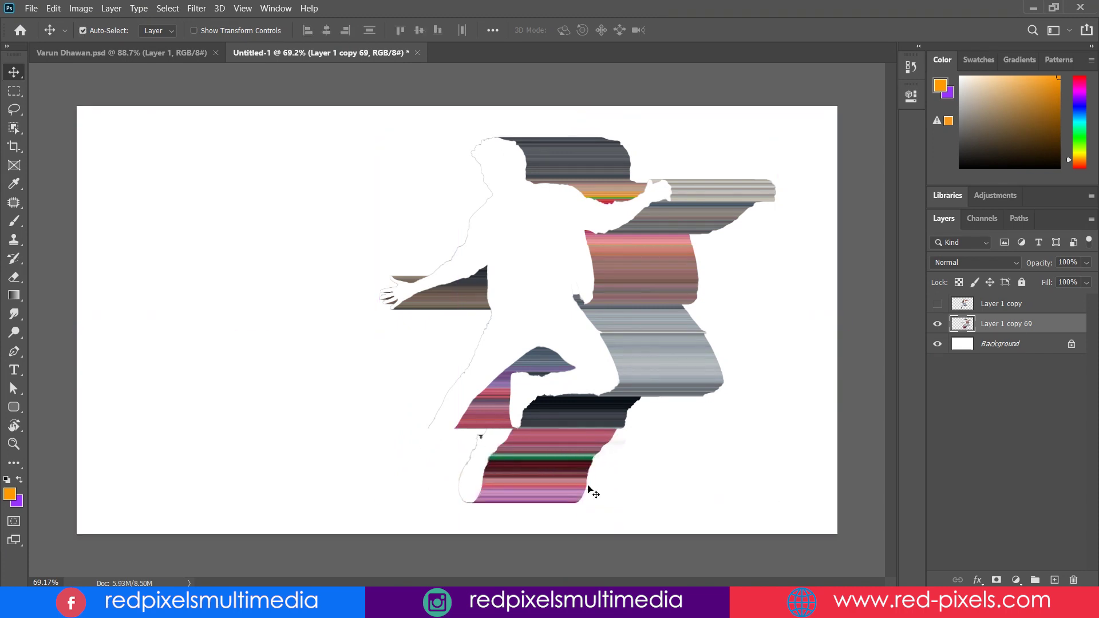
- Shift a second, larger lower streak section about 1.6 in to the right
key("m")
left_click_drag(455, 515, 663, 397)
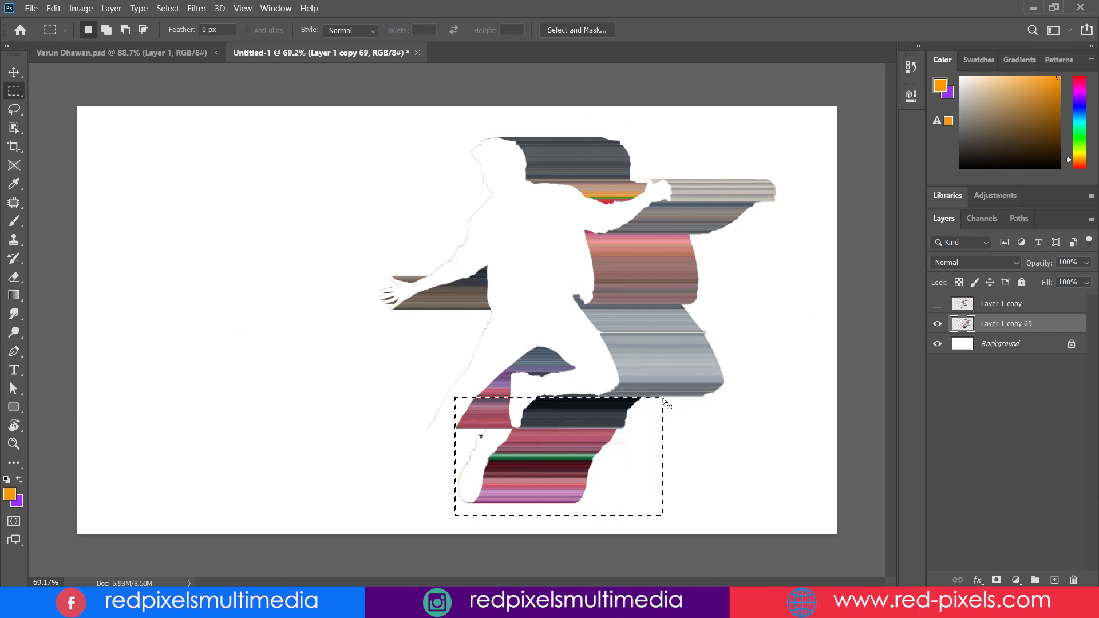
left_click(14, 71)
left_click_drag(552, 434, 609, 433)
key("ctrl+d")
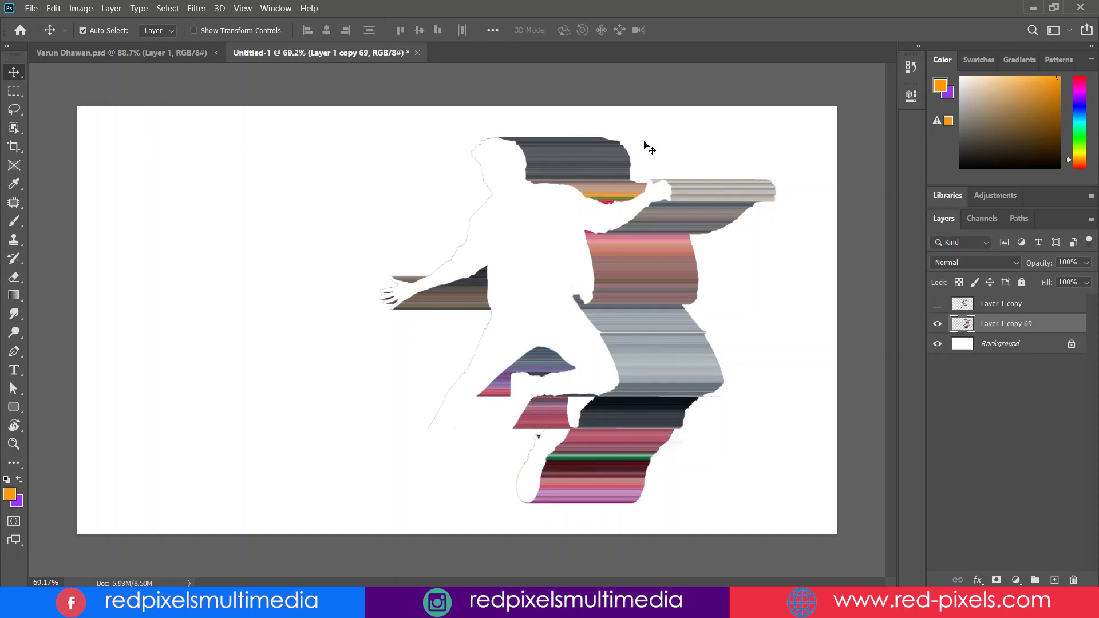
key("m")
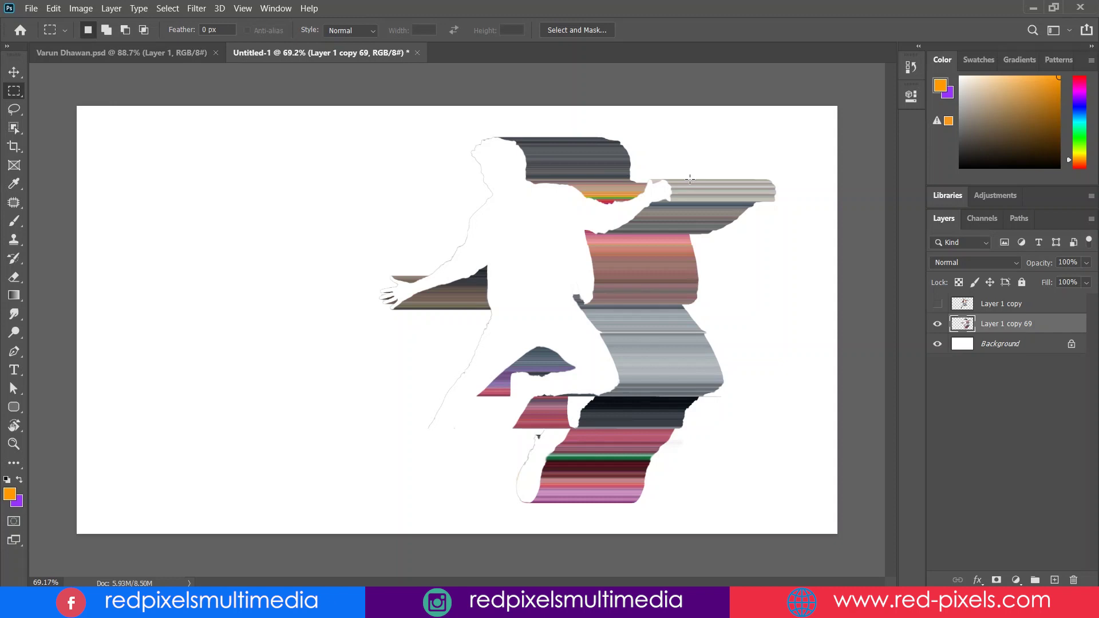
- Stretch a narrow vertical strip beside the arm wider toward the left
left_click_drag(690, 179, 673, 266)
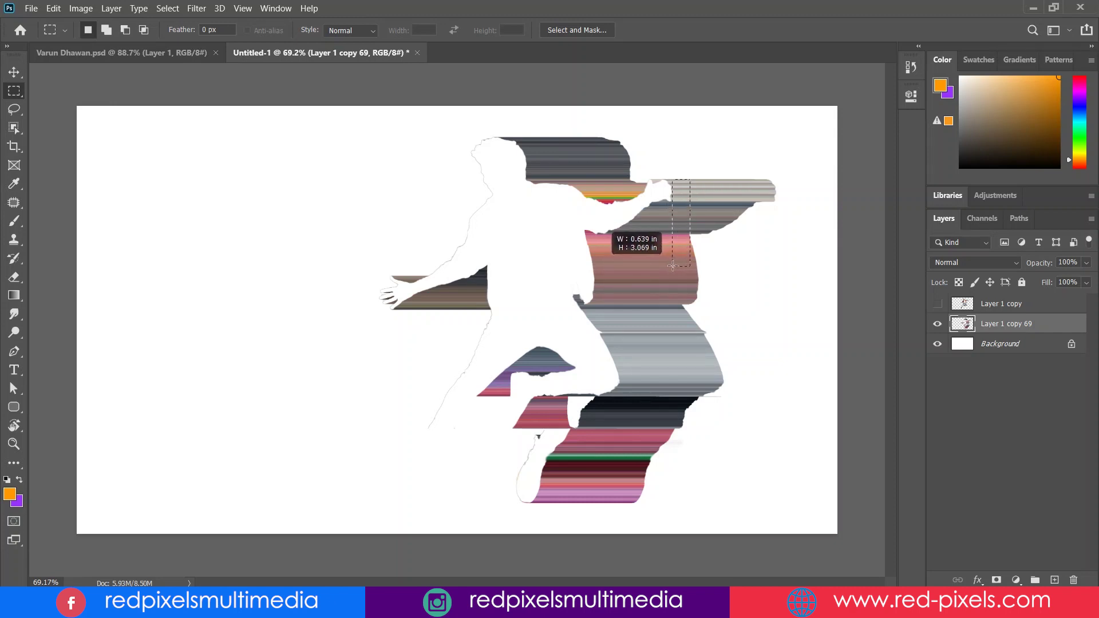
left_click_drag(673, 266, 672, 267)
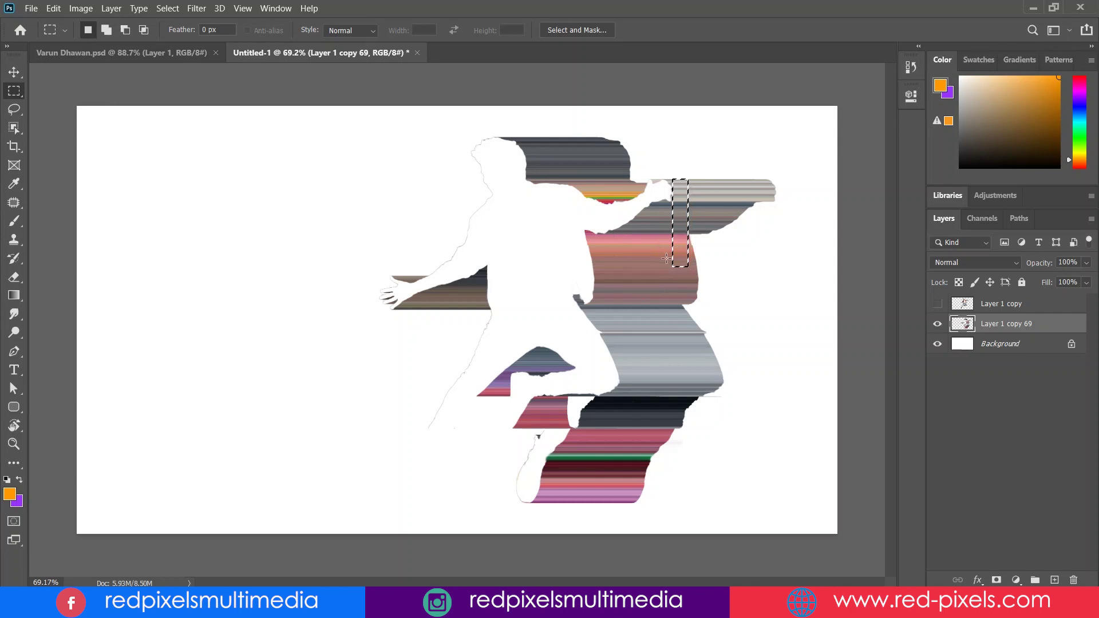
key("ctrl+t")
left_click_drag(671, 222, 593, 229)
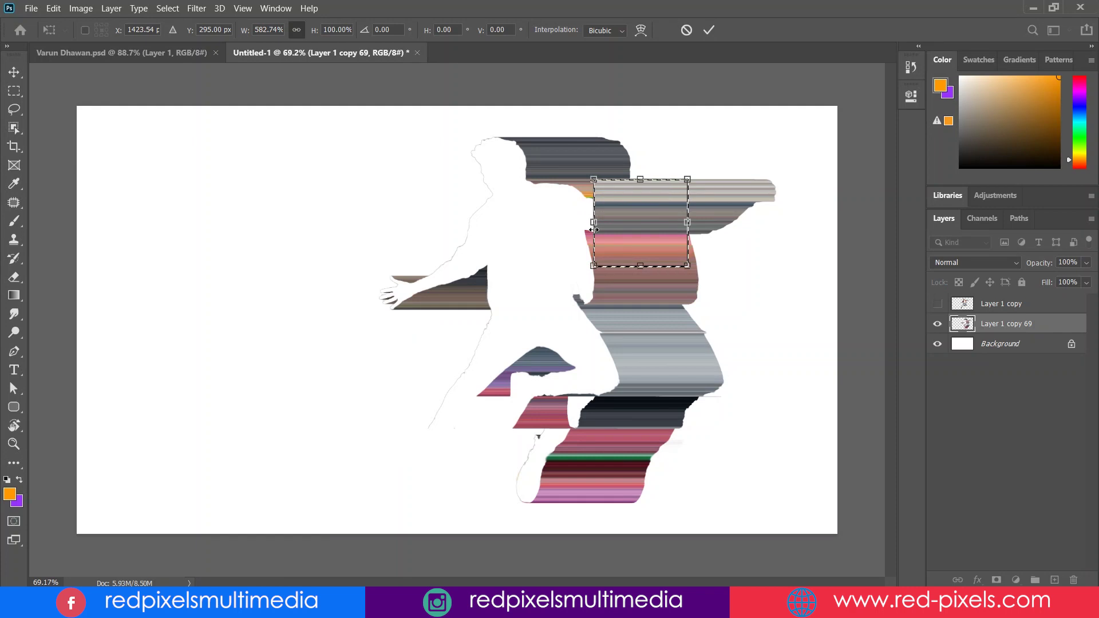
key("Return")
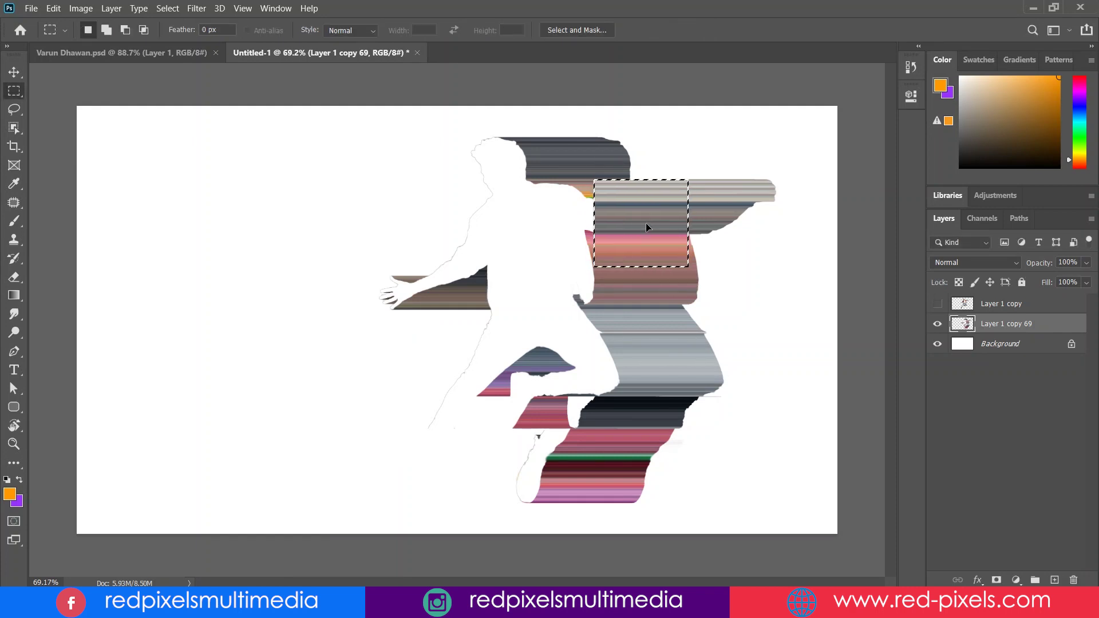
key("ctrl+d")
- Stretch a tall strip through the streak about 243% wide leftward over the back
left_click_drag(617, 188, 665, 417)
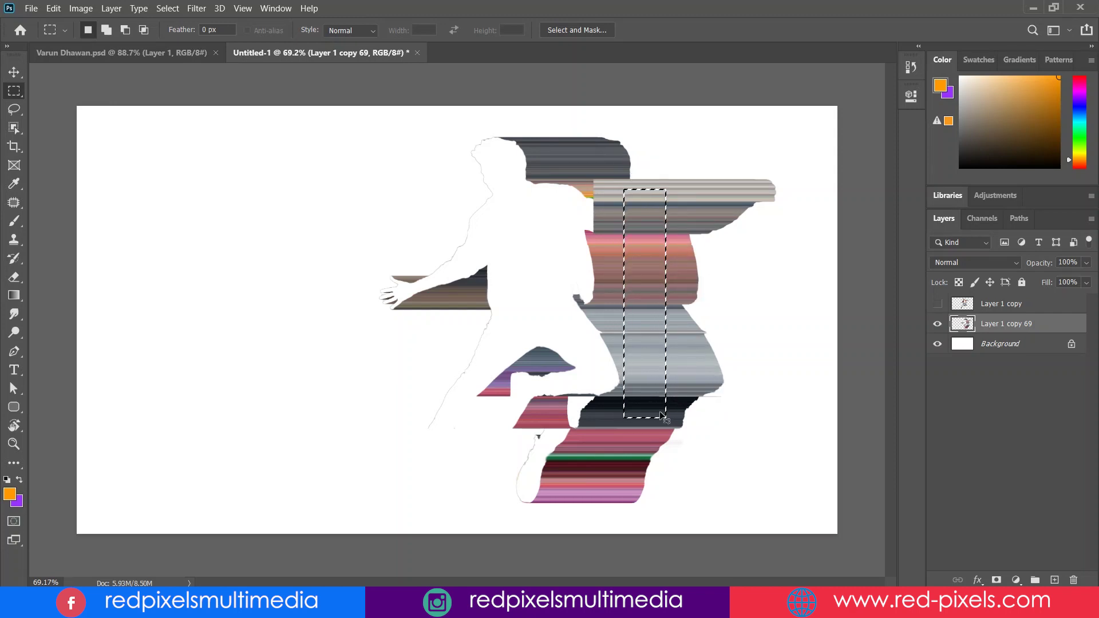
key("ctrl+t")
left_click_drag(622, 303, 561, 305)
key("Return")
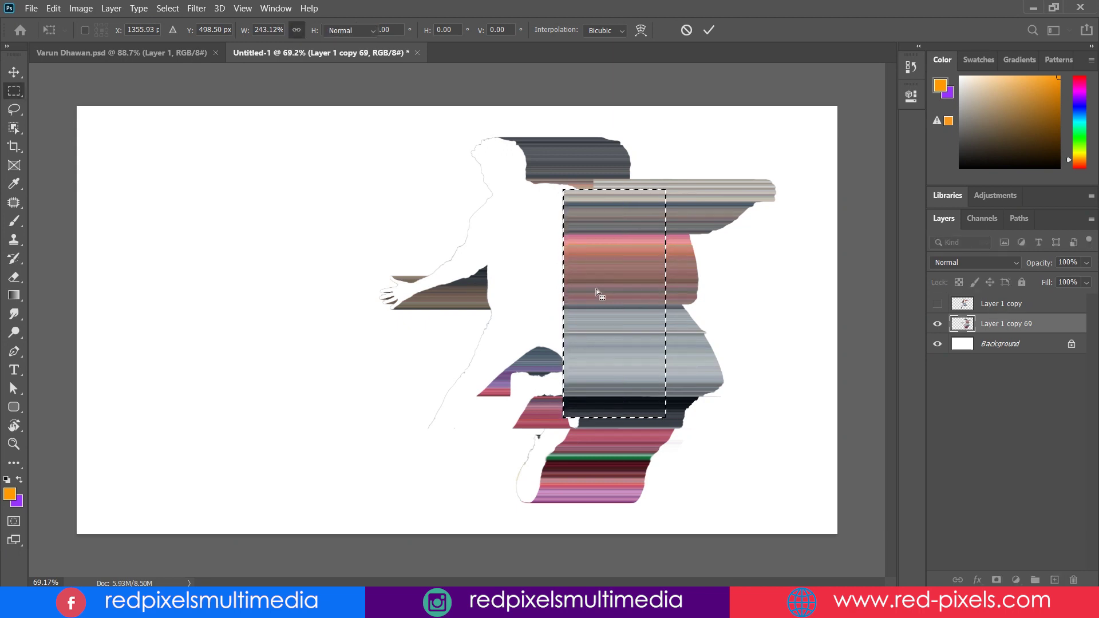
key("ctrl+d")
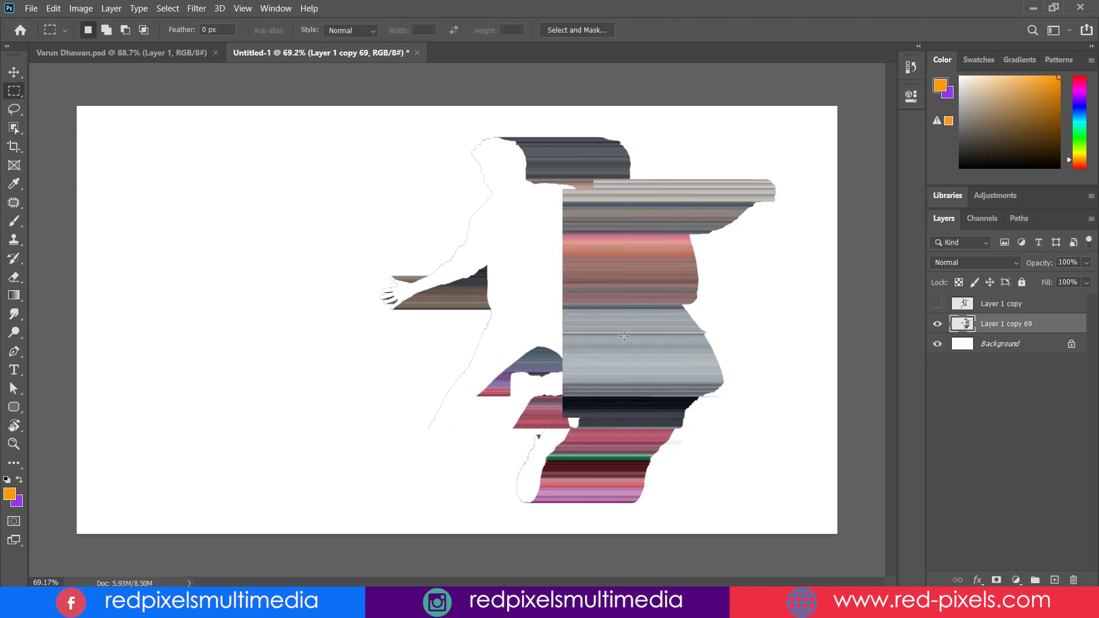
- Copy a single-pixel column through the figure onto its own layer
right_click(16, 91)
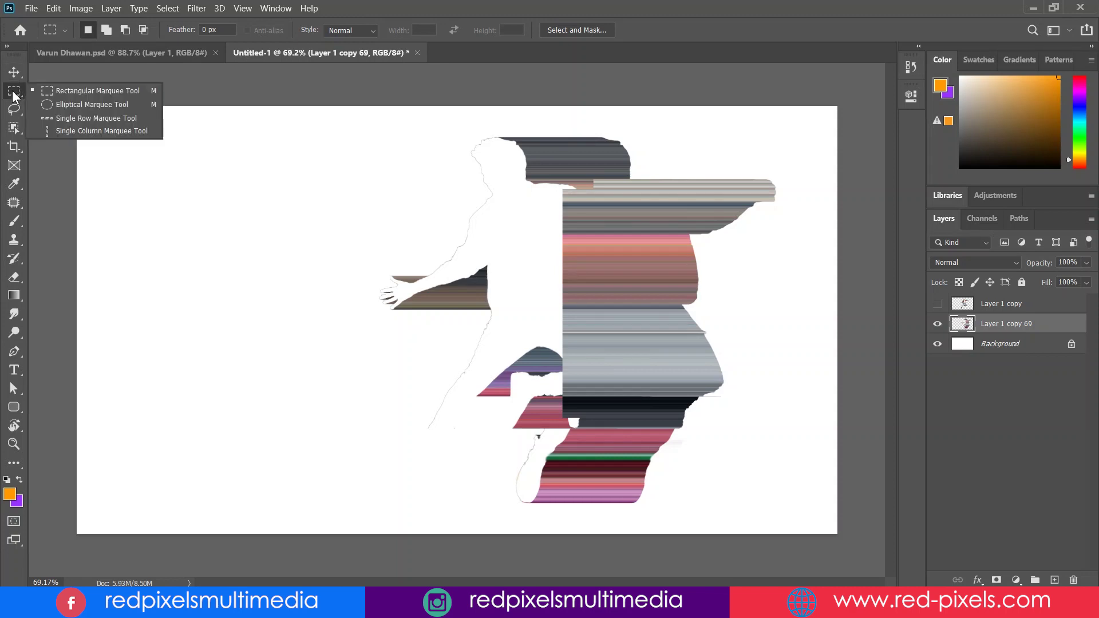
left_click(86, 131)
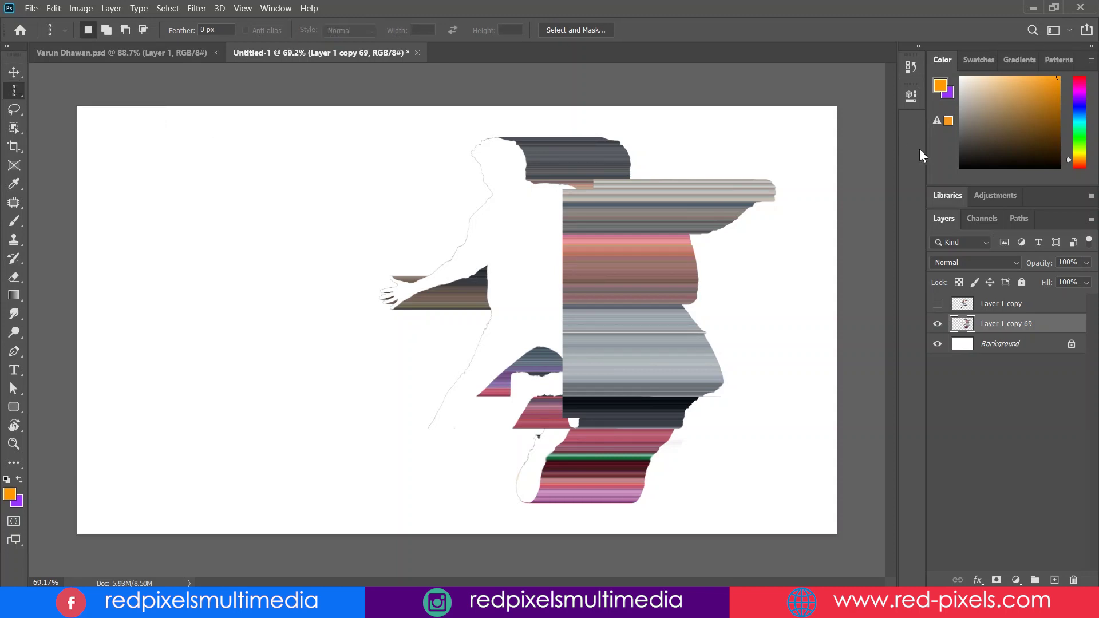
left_click(600, 128)
key("ctrl+j")
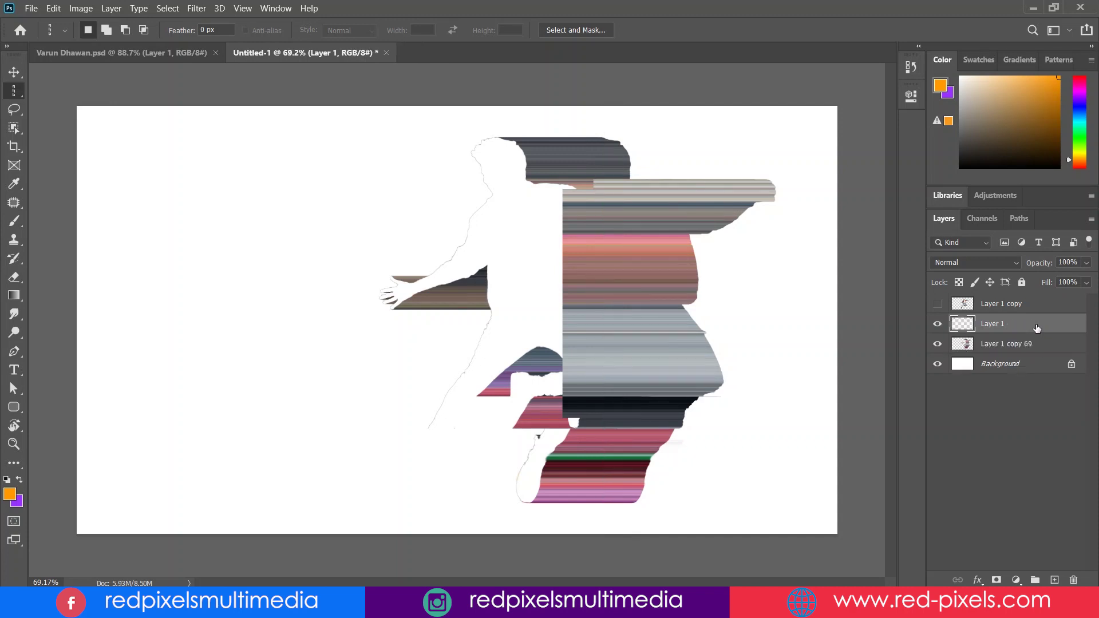
- Delete the old Layer 1 copy 69 streak layer
left_click(971, 343)
key("Delete")
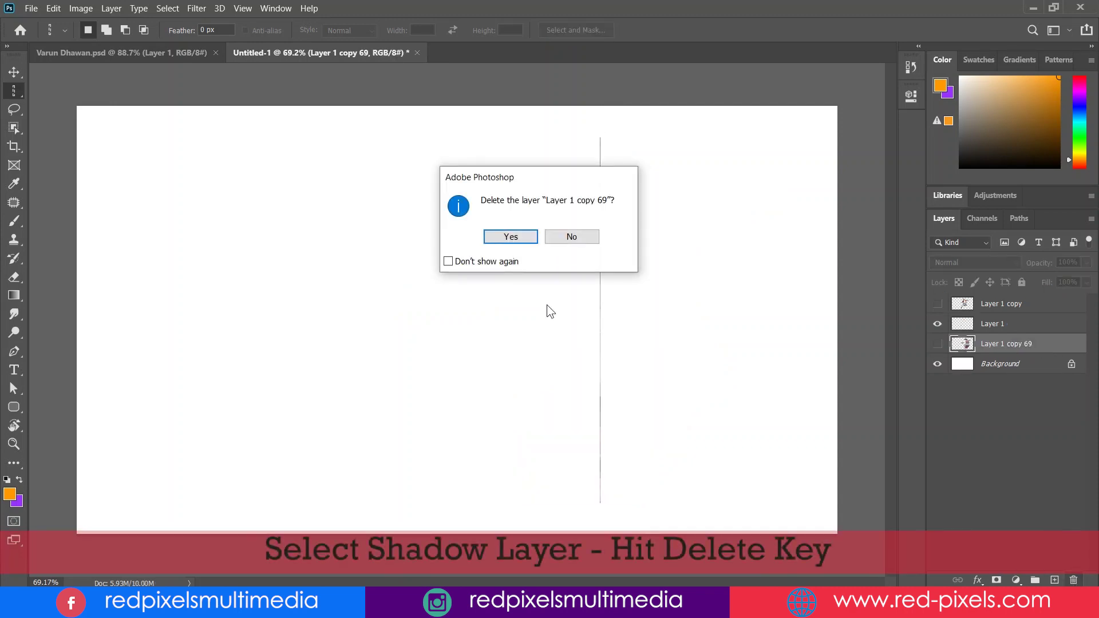
left_click(507, 233)
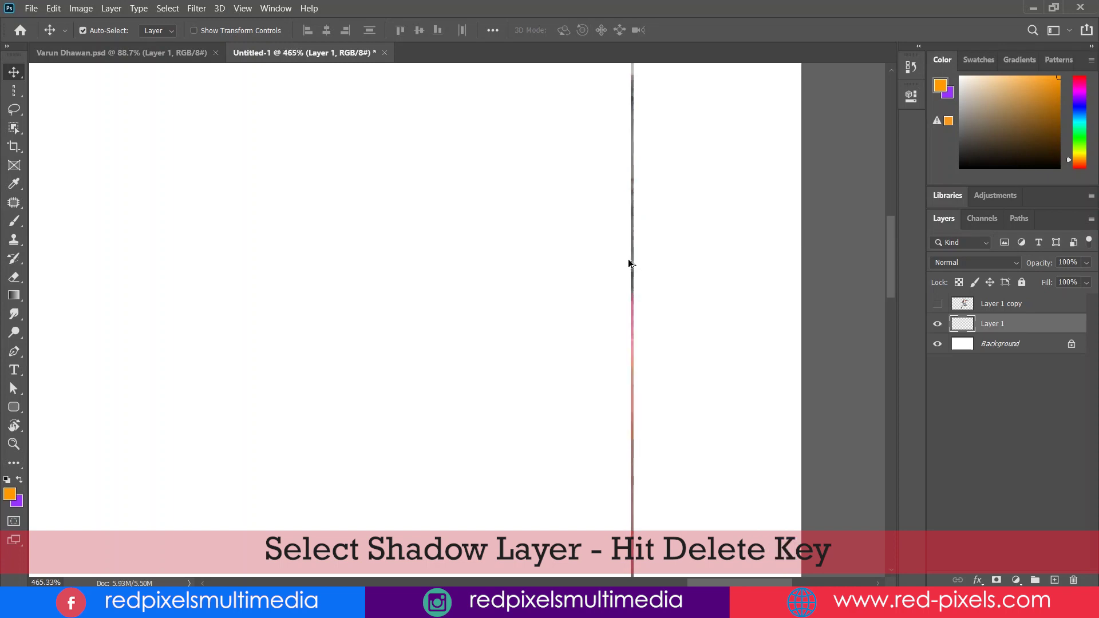
scroll(627, 259, "up", 1)
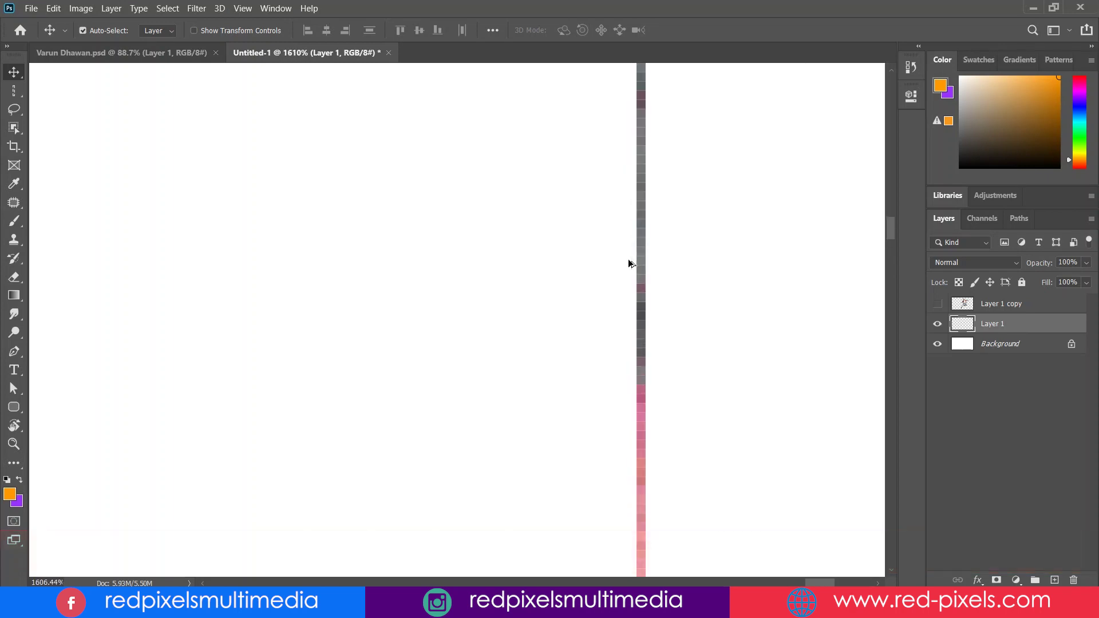
- Duplicate the one-pixel column as Layer 1 copy 2 and shift it one pixel left
left_click(108, 9)
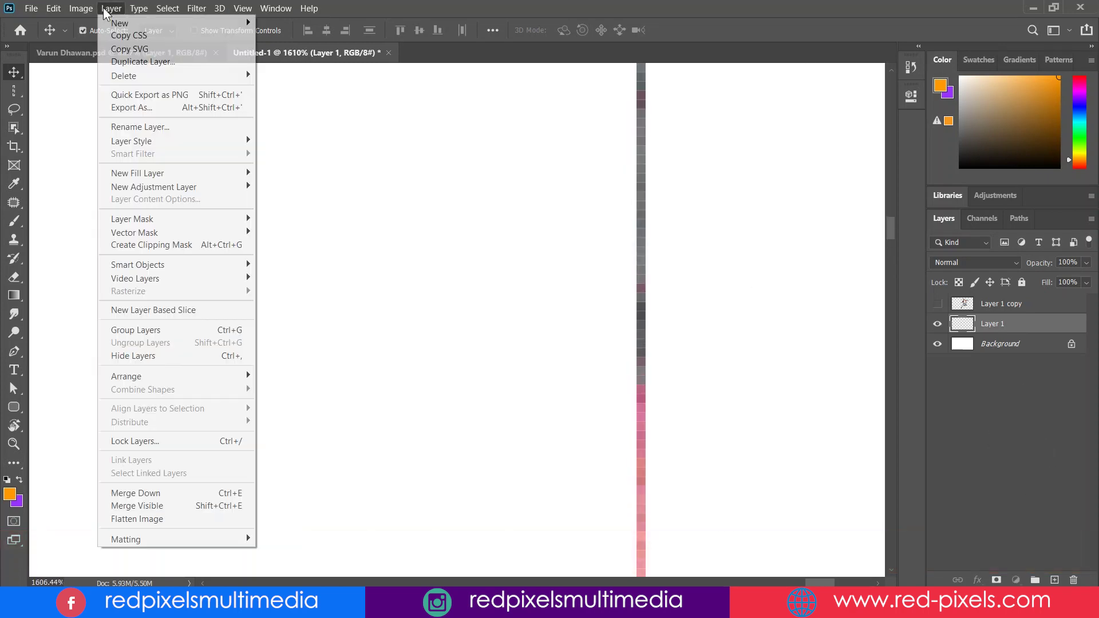
left_click(176, 63)
left_click(704, 189)
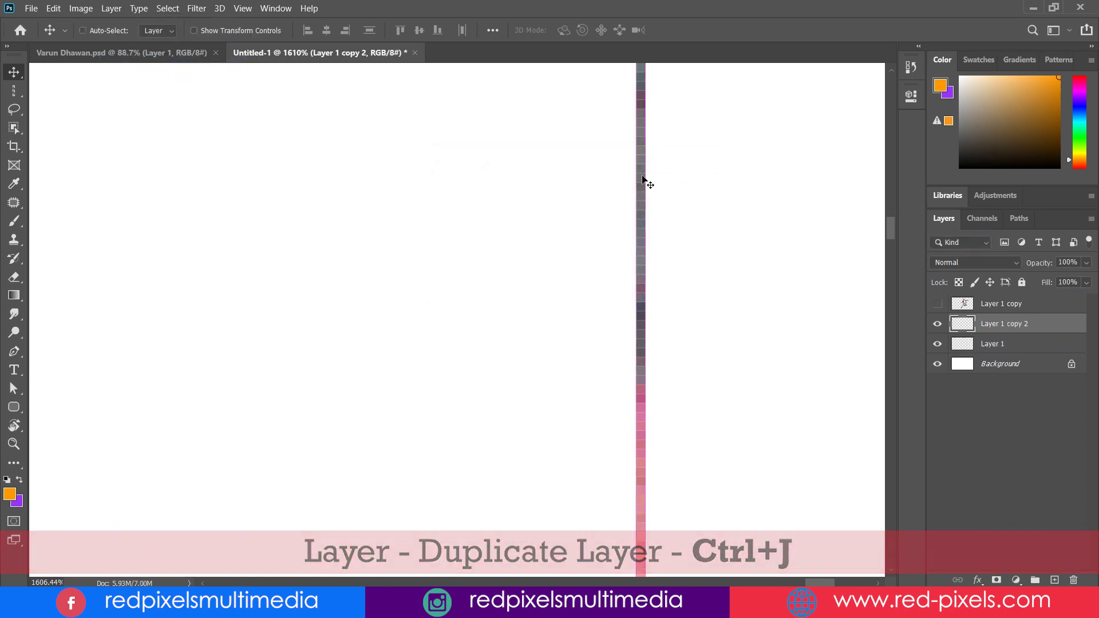
key("ctrl+t")
left_click_drag(642, 174, 633, 171)
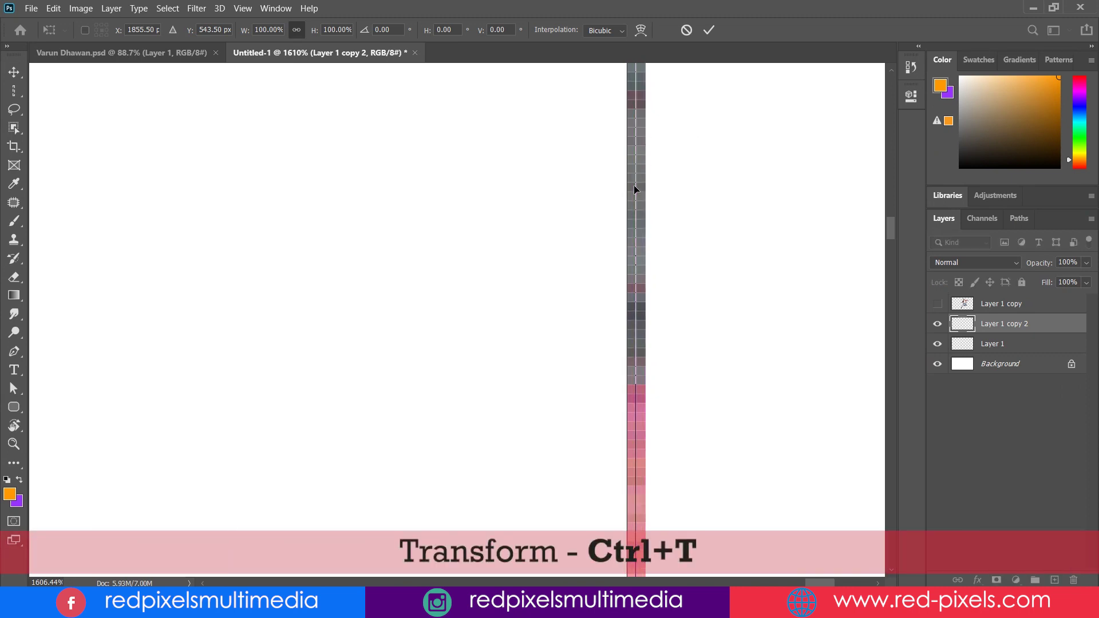
key("Return")
- Repeat the one-pixel-left copies up to Layer 1 copy 37
key("ctrl+alt+shift+t")
key("ctrl+alt+shift+t")
key("ctrl+alt+shift+t")
key("ctrl+alt+shift+t")
key("ctrl+alt+shift+t")
key("ctrl+alt+shift+t")
key("ctrl+alt+shift+t")
key("ctrl+alt+shift+t")
key("ctrl+alt+shift+t")
key("ctrl+alt+shift+t")
key("ctrl+alt+shift+t")
key("ctrl+alt+shift+t")
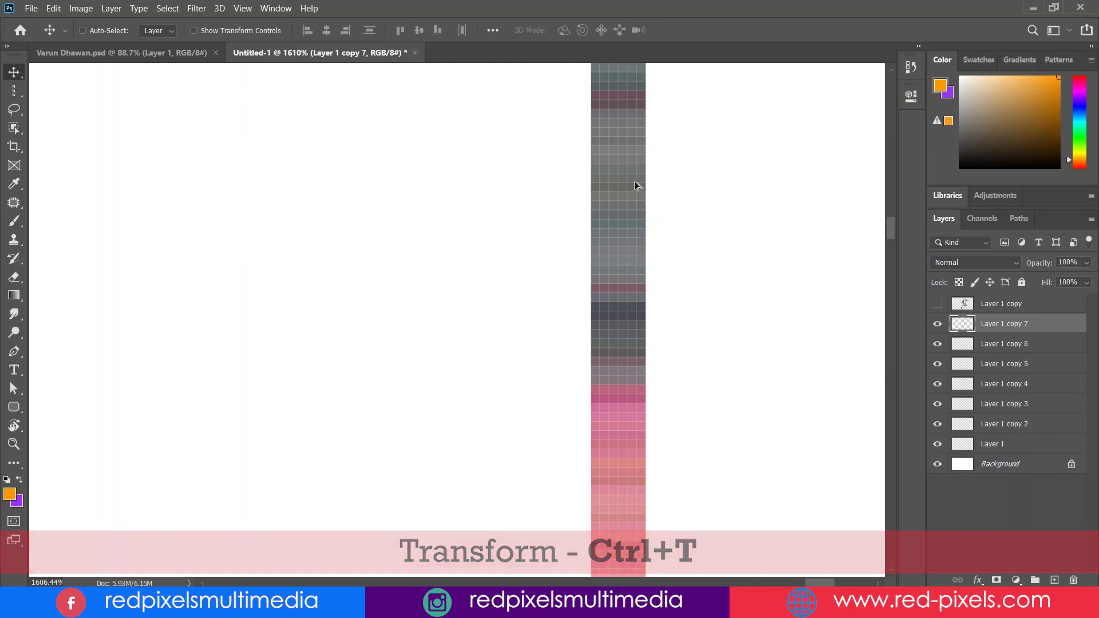
key("ctrl+alt+shift+t")
key("ctrl+alt+shift+t")
key("ctrl+alt+shift+t")
key("ctrl+alt+shift+t")
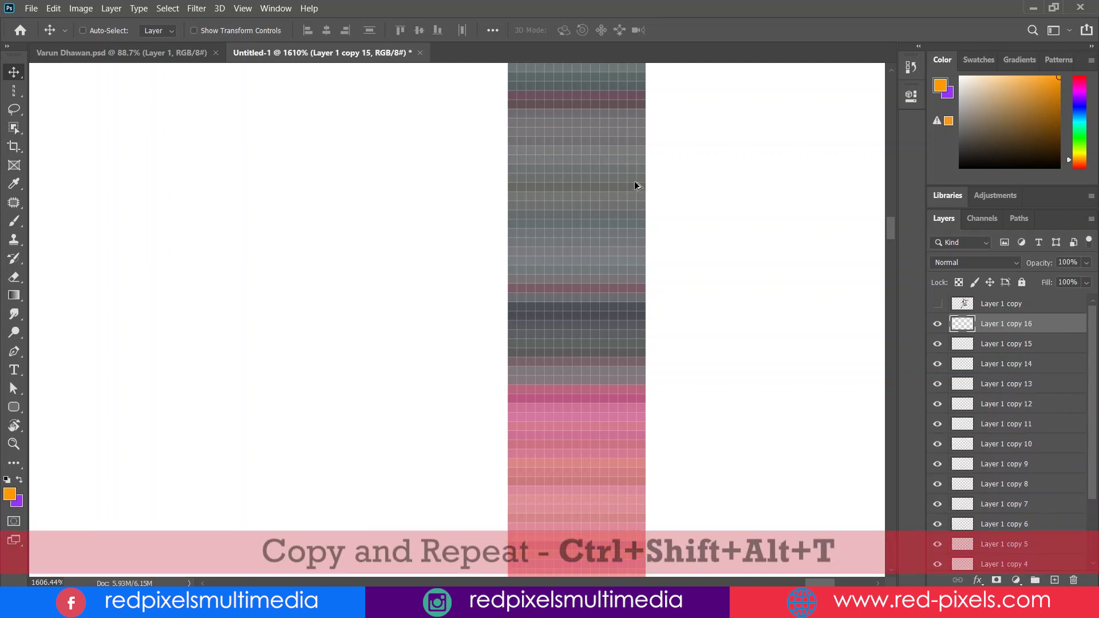
scroll(635, 181, "down", 3)
scroll(635, 180, "down", 5)
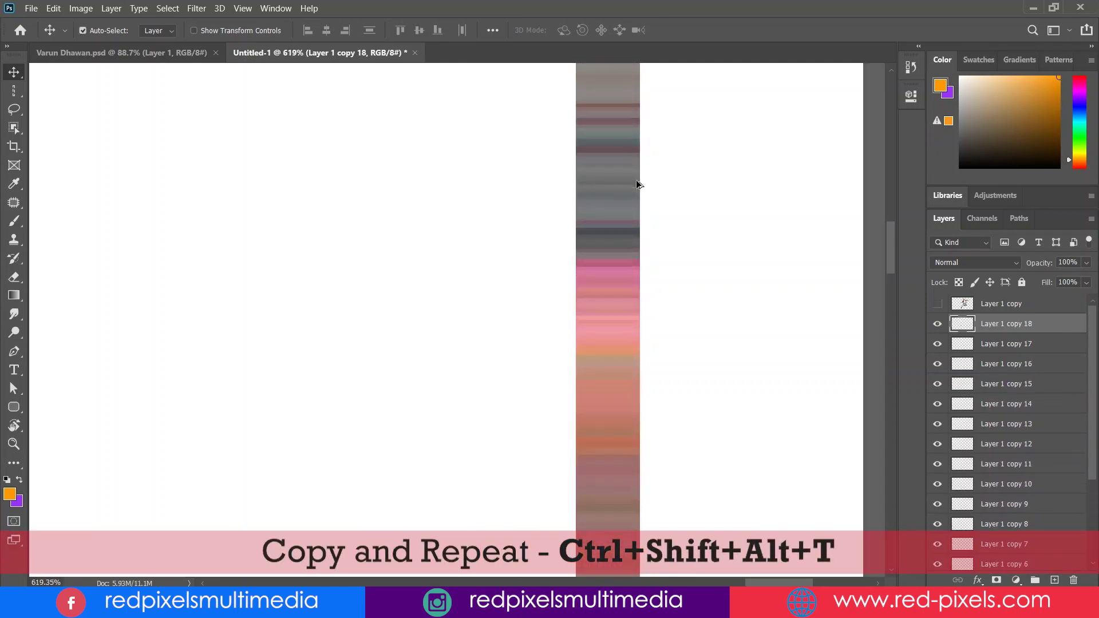
scroll(636, 181, "down", 4)
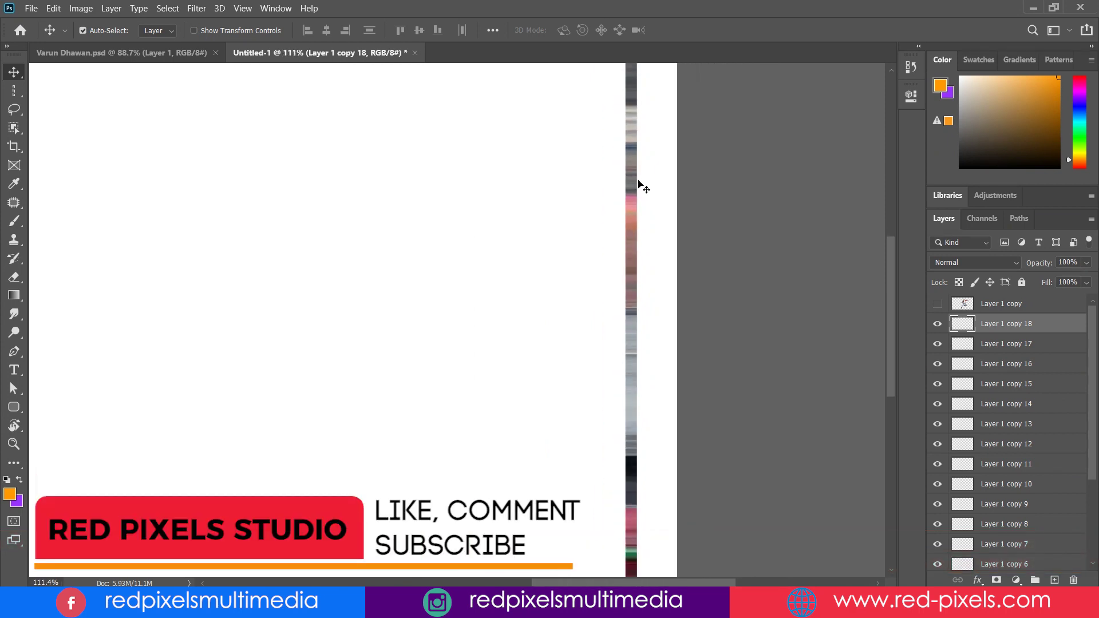
key("alt+Left")
key("alt+Left")
key("alt+Left")
key("alt+Left")
key("alt+Left")
key("alt+Left")
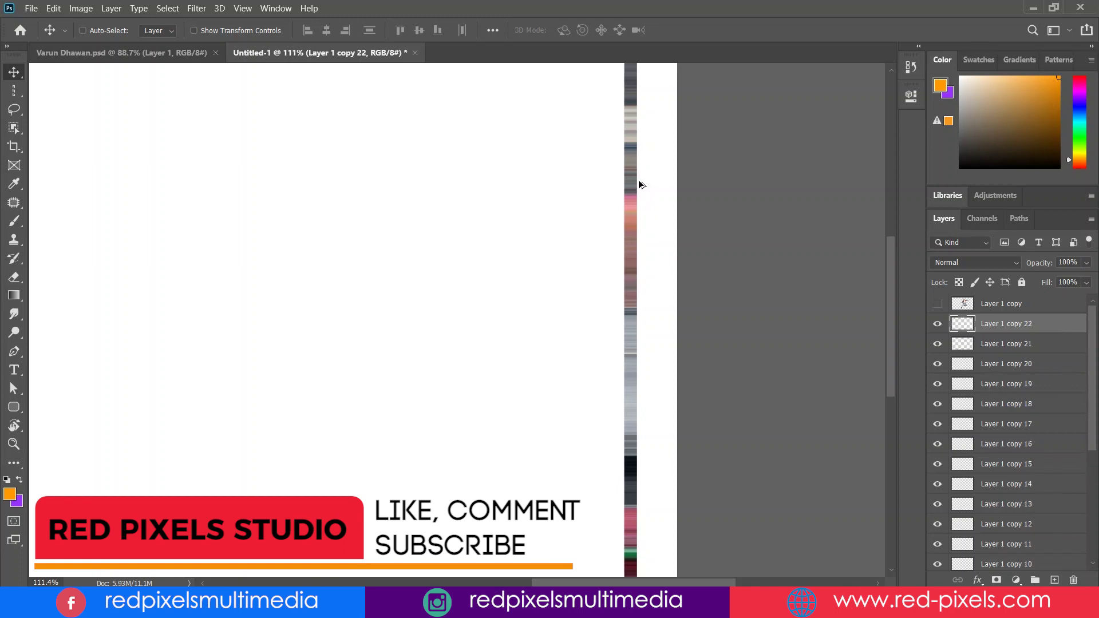
key("alt+Left")
key("alt+Left")
key("alt+Left")
key("alt+Left")
key("alt+Left")
key("alt+Left")
key("alt+Left")
key("alt+Left")
key("alt+Left")
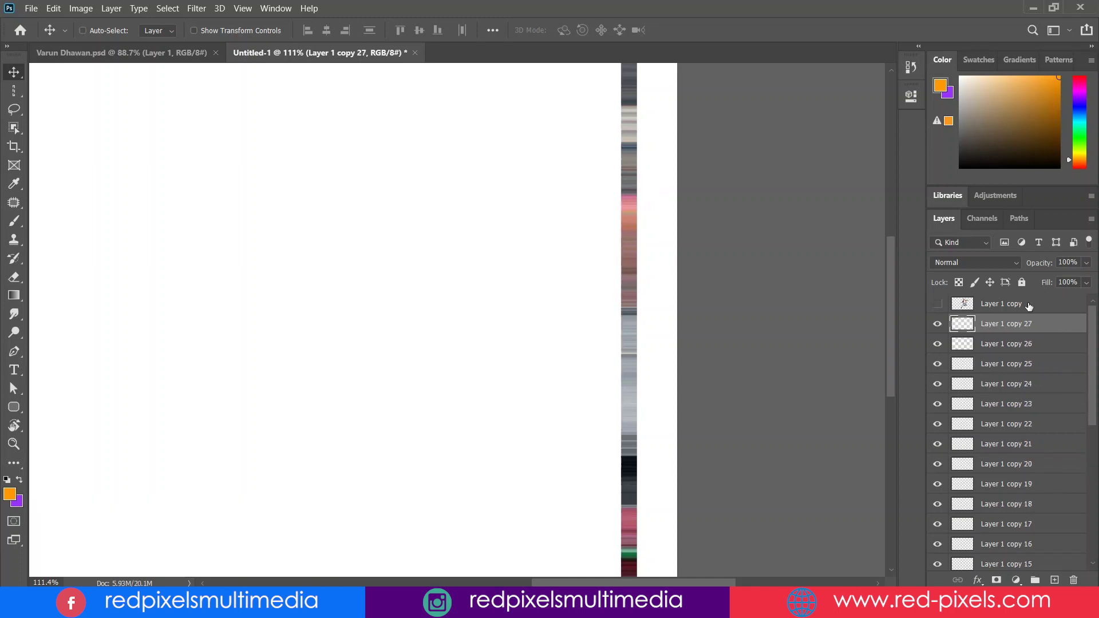
key("alt+Left")
key("alt+Left")
key("alt+Left")
key("alt+Left")
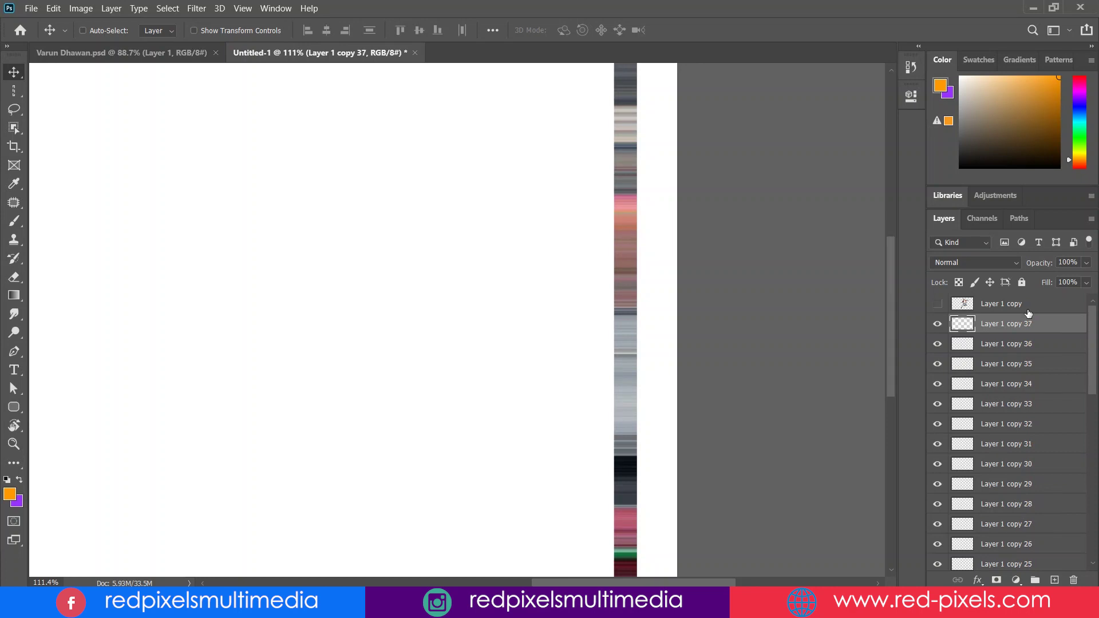
- Merge all the column copies down to Layer 1 into one streak layer
left_click_drag(1094, 338, 1097, 506)
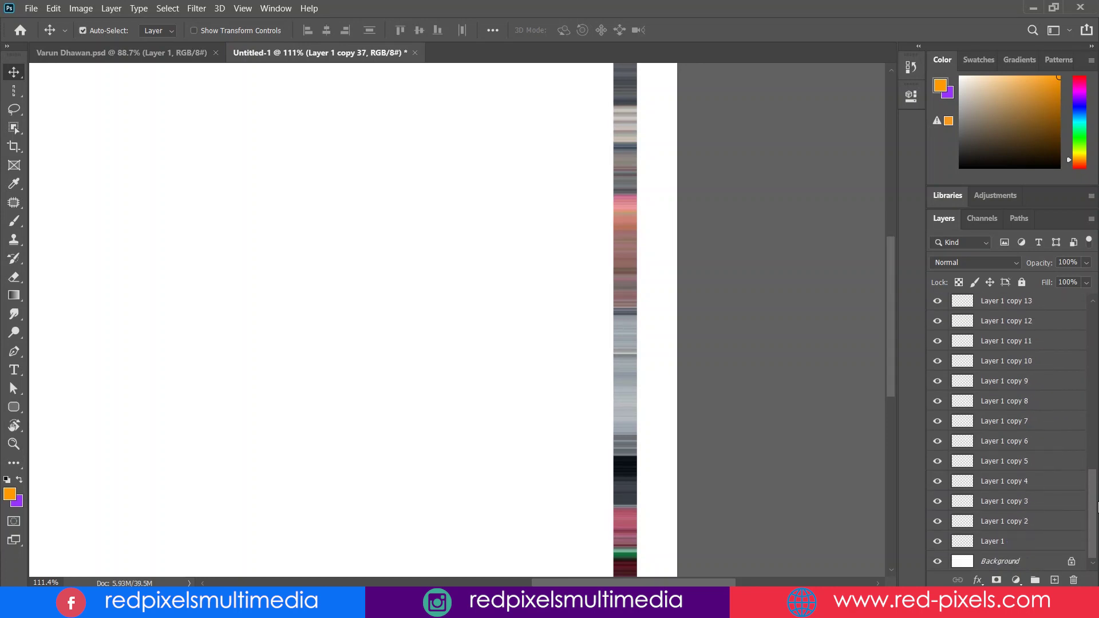
left_click(1017, 535, "shift")
left_click_drag(1093, 509, 1097, 342)
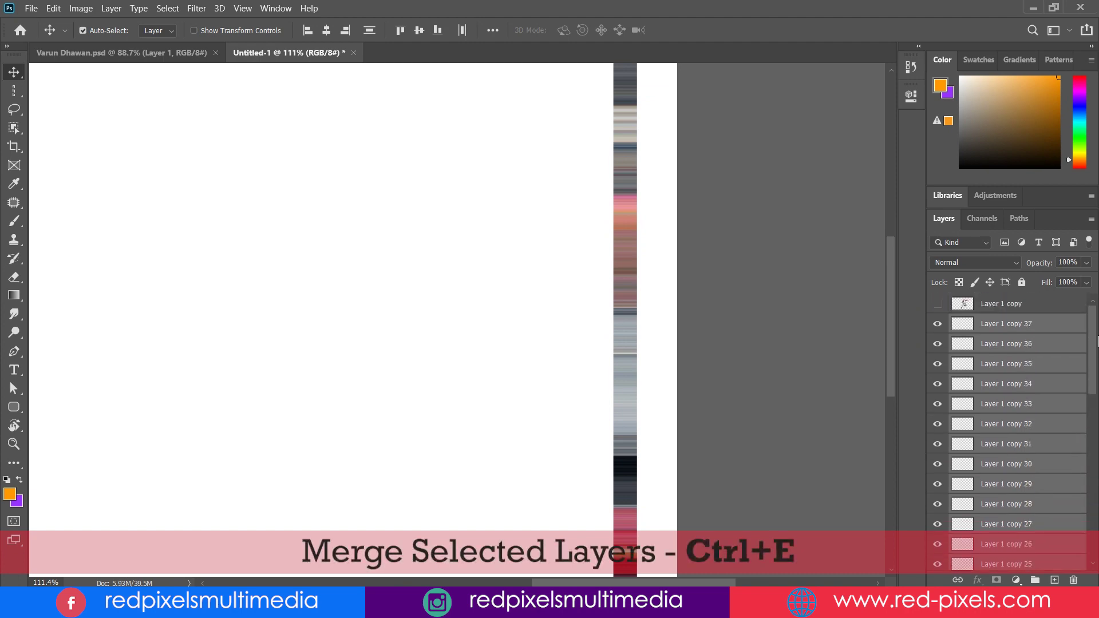
right_click(1051, 332)
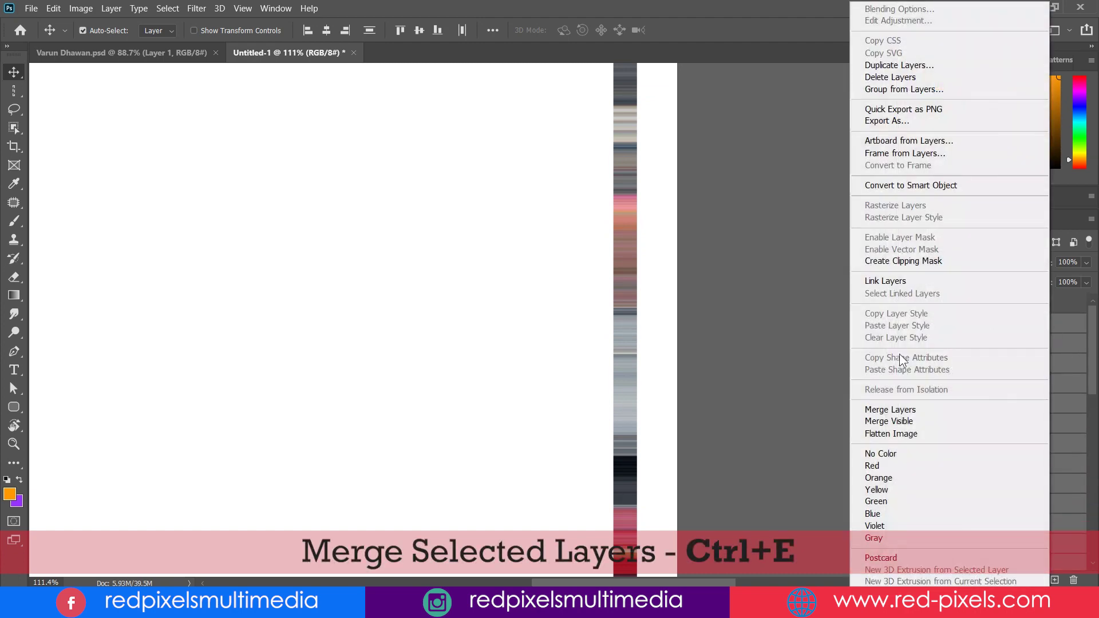
left_click(888, 410)
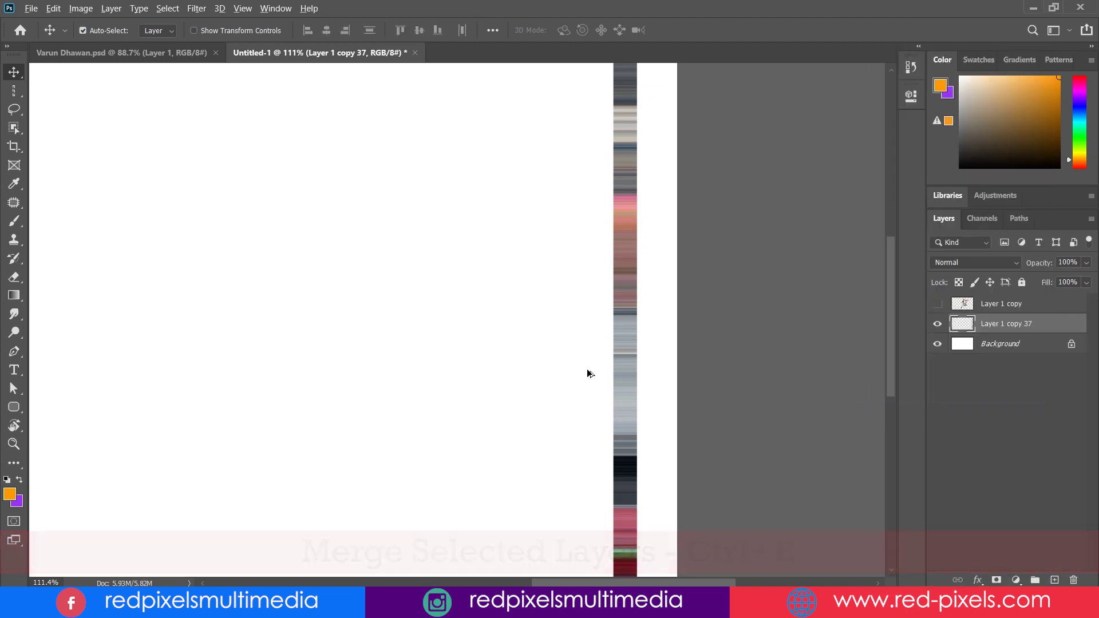
scroll(599, 369, "up", 6)
- Duplicate the strip just to its left and merge it with Layer 1 copy 37
left_click_drag(732, 351, 644, 350)
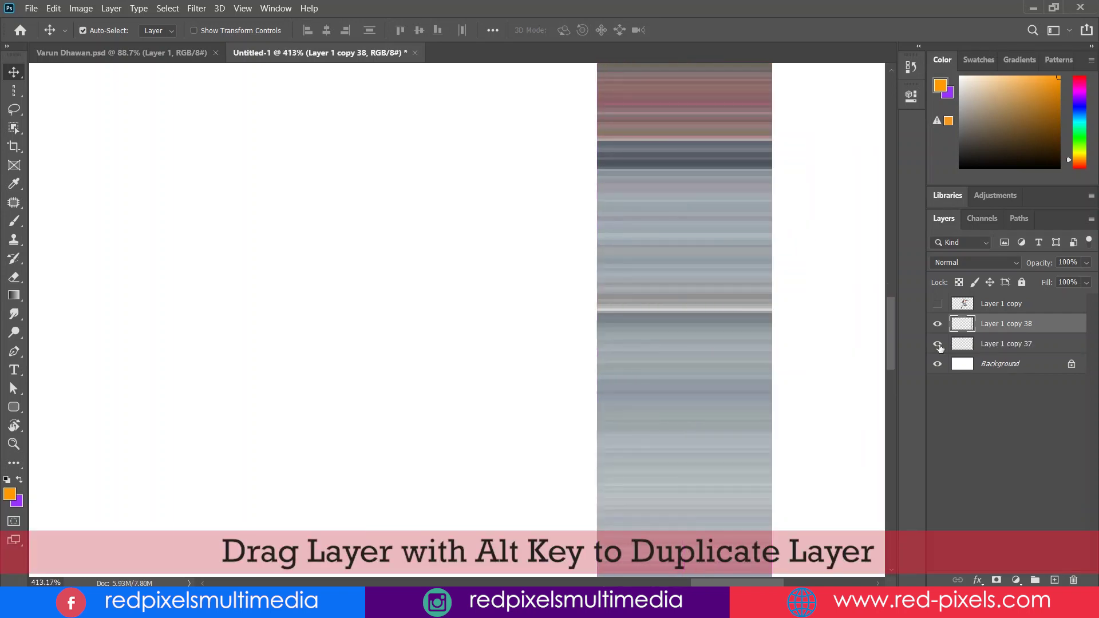
left_click(989, 343, "shift")
right_click(985, 340)
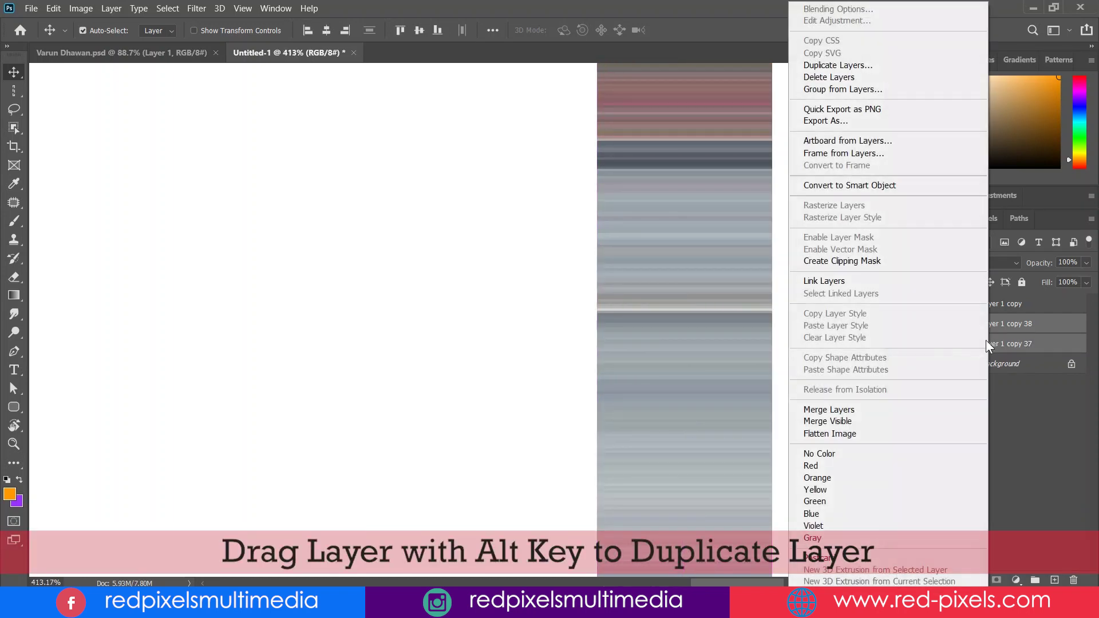
left_click(833, 409)
- Make more shifted duplicates of the wider strip up to Layer 1 copy 43
left_click_drag(738, 393, 565, 395)
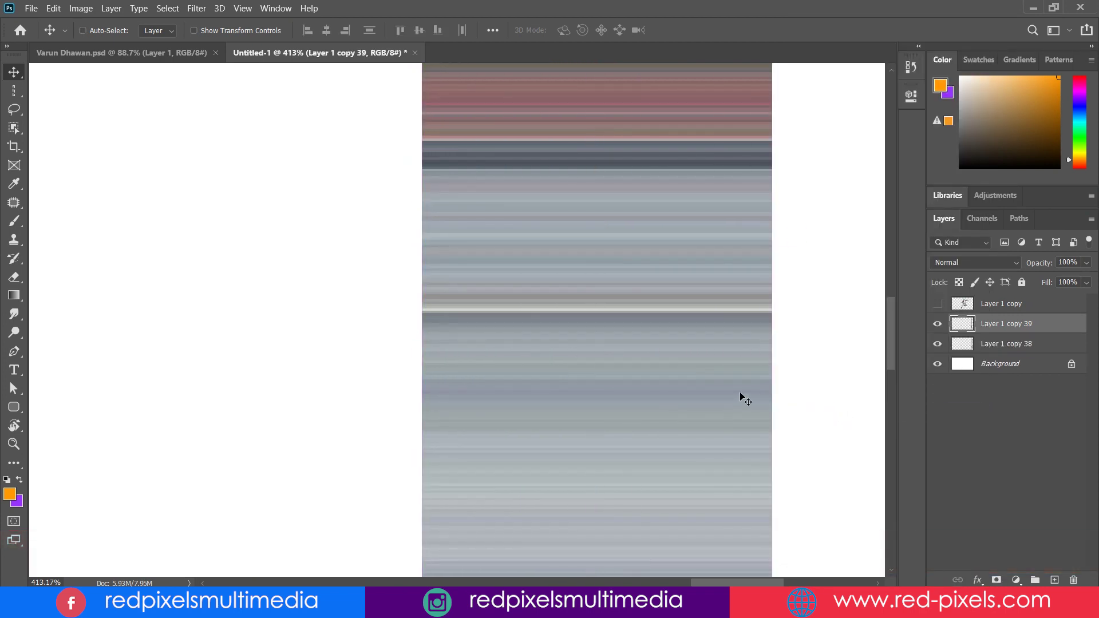
key("alt+Left")
key("alt+Left")
key("alt+Left")
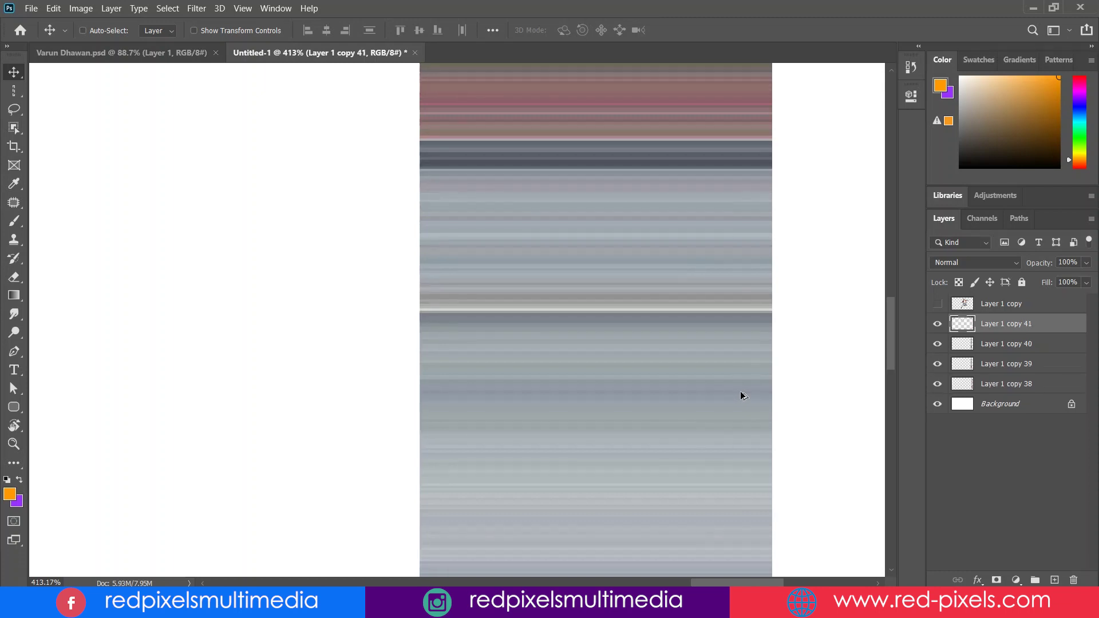
key("alt+Left")
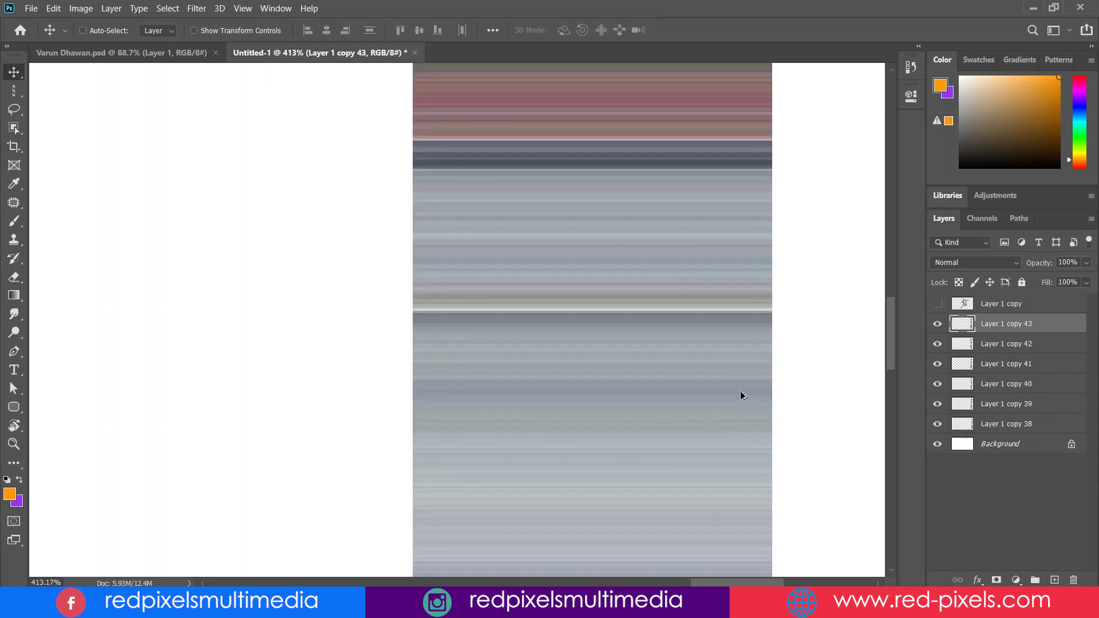
key("ctrl")
- Move strip copies 43, 42 and 41 leftward so they sit side by side
left_click_drag(552, 469, 362, 468)
left_click_drag(485, 410, 138, 399)
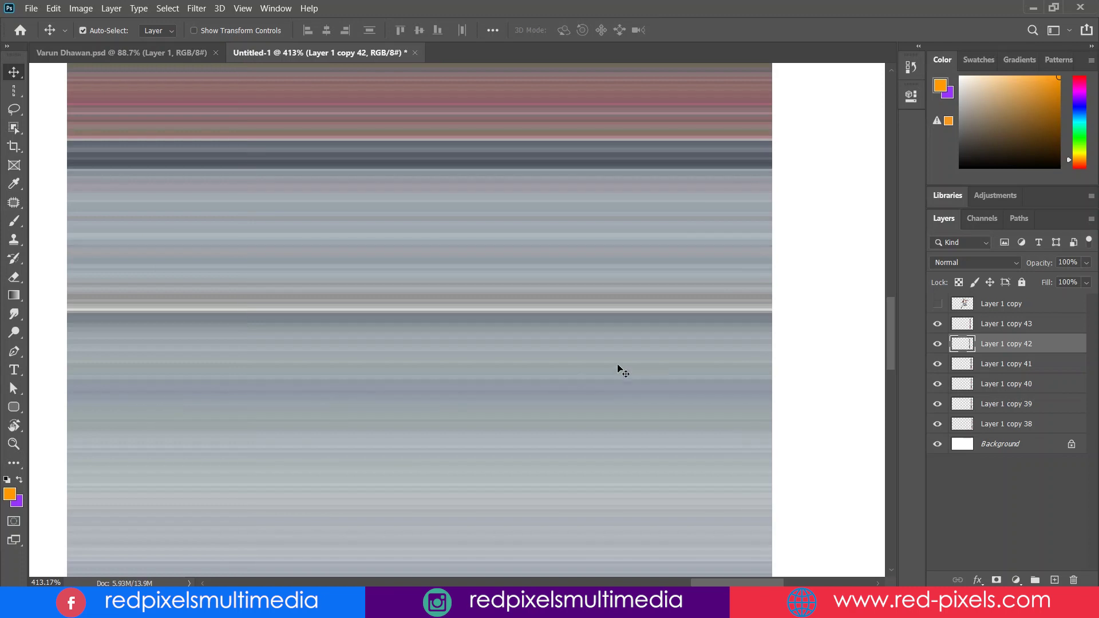
left_click_drag(559, 372, 128, 368)
left_click(370, 363)
left_click_drag(370, 359, 371, 359)
mouse_move(550, 336)
left_mouse_down()
mouse_move(571, 336)
mouse_move(561, 326)
left_mouse_up()
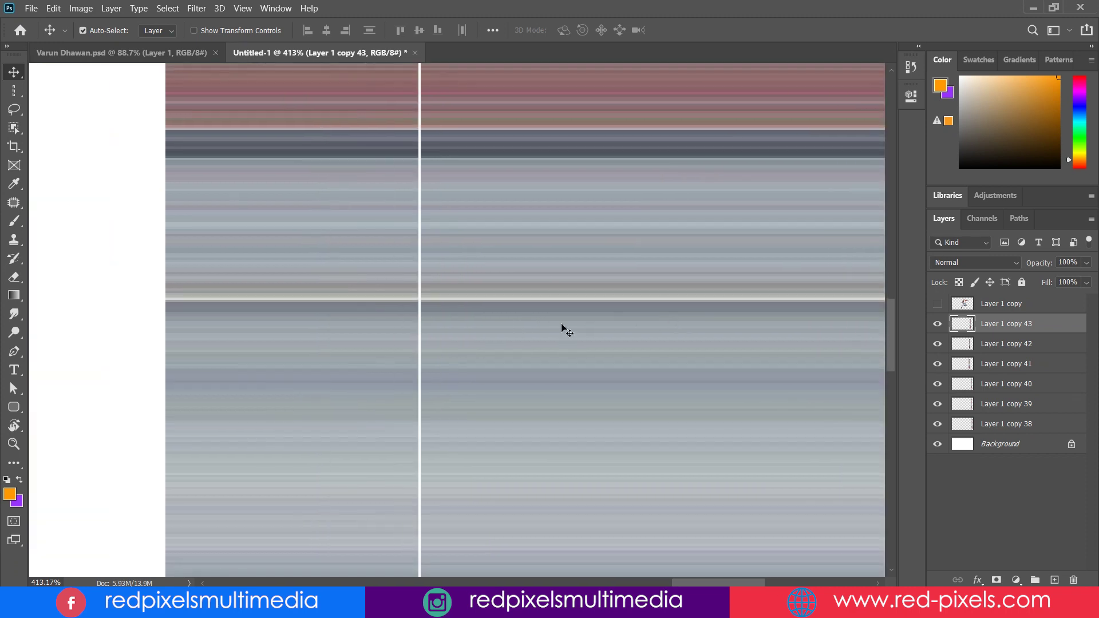
left_click_drag(389, 339, 399, 362)
left_click_drag(237, 364, 168, 367)
- Merge strip copies 43 down to 38 into one layer
scroll(269, 343, "down", 3)
scroll(268, 342, "down", 1)
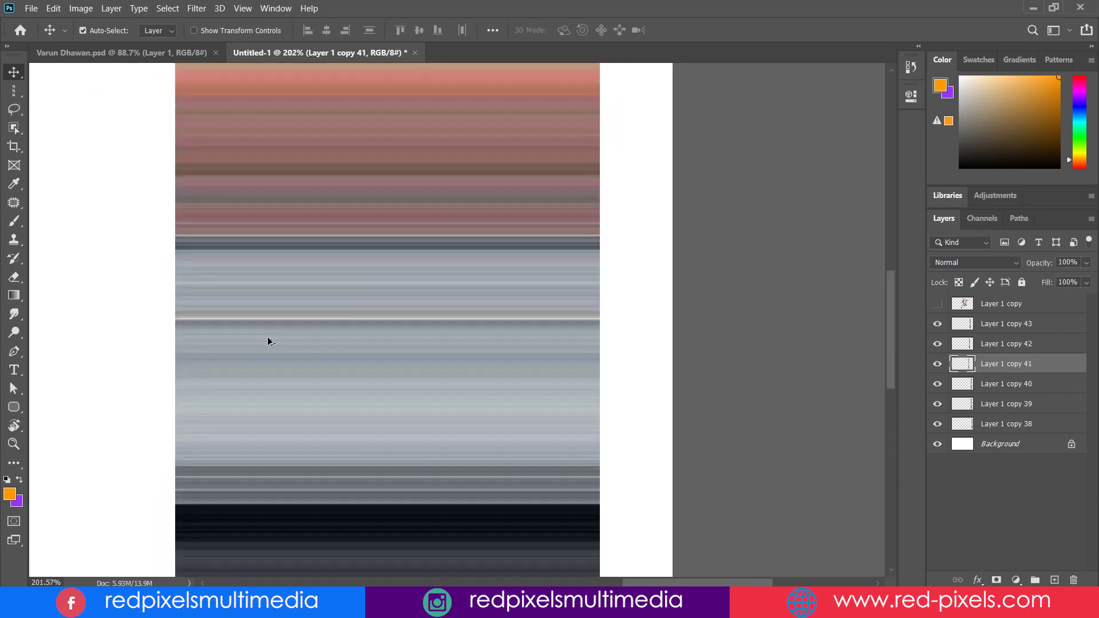
left_click(1024, 325)
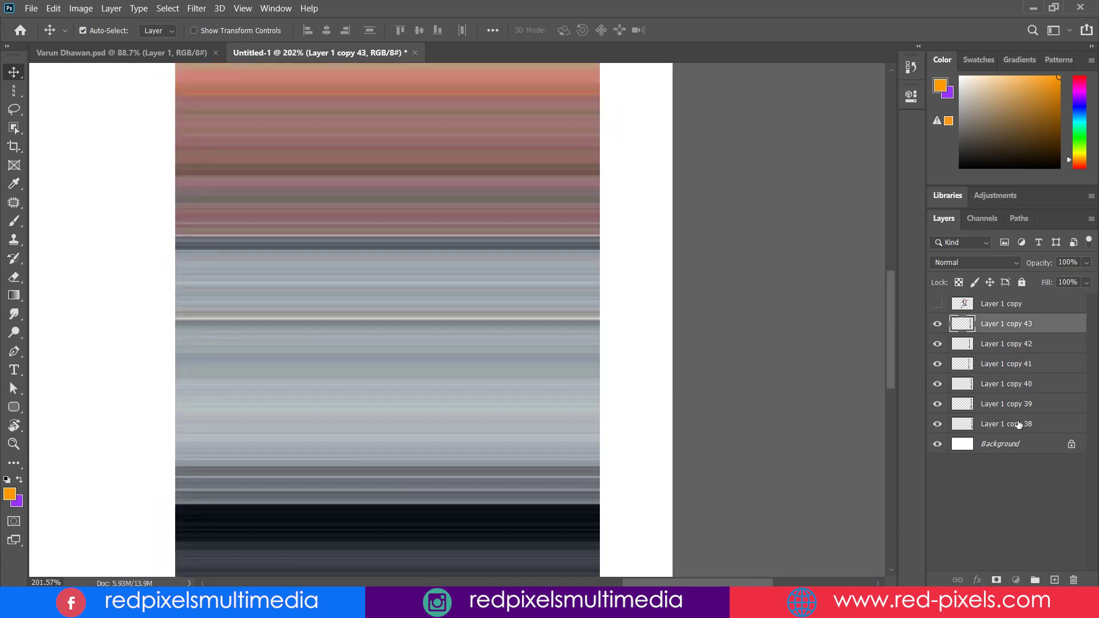
left_click(1017, 423, "shift")
key("ctrl+e")
- Alt-drag a duplicate band, Layer 1 copy 44, to sit just left of copy 43
left_click_drag(424, 365, 720, 384)
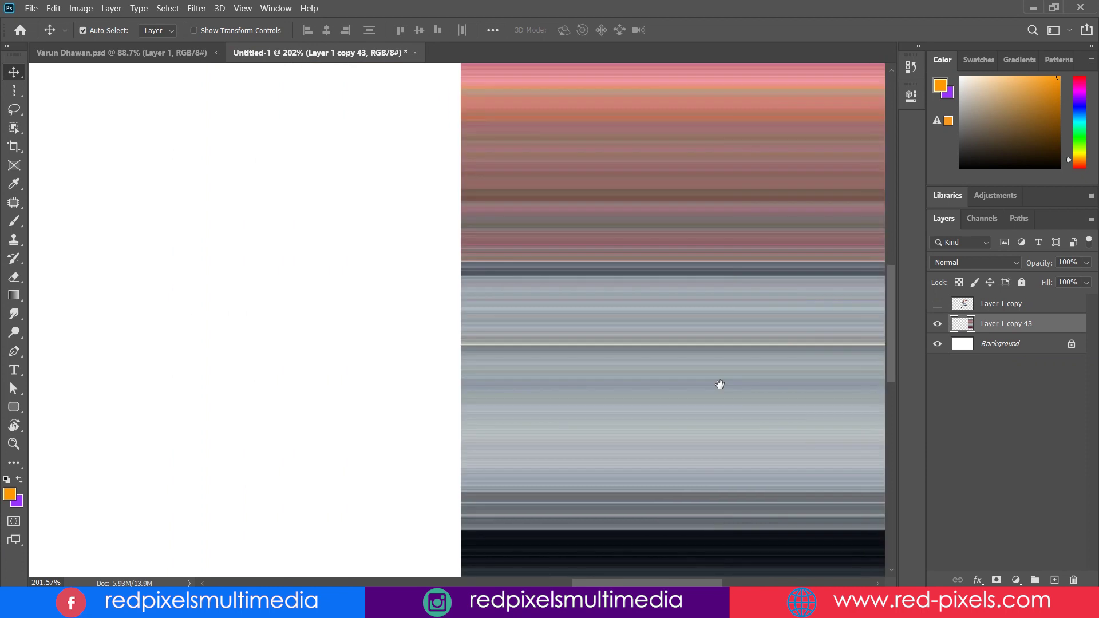
left_click_drag(781, 348, 373, 362)
scroll(436, 348, "down", 5)
left_click_drag(437, 348, 501, 315)
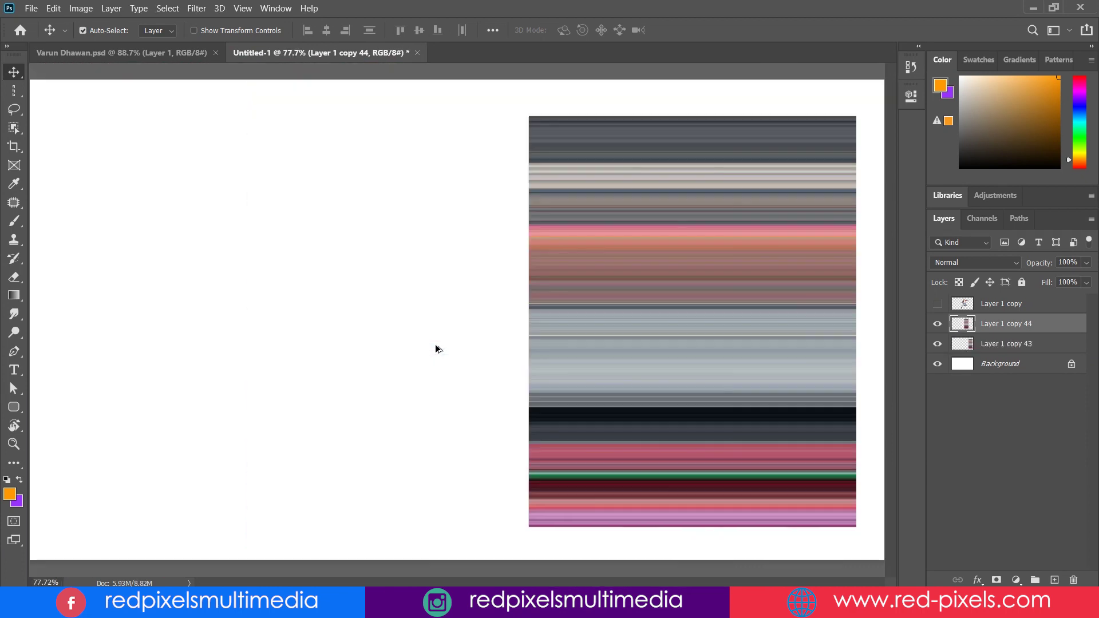
key("ctrl+e")
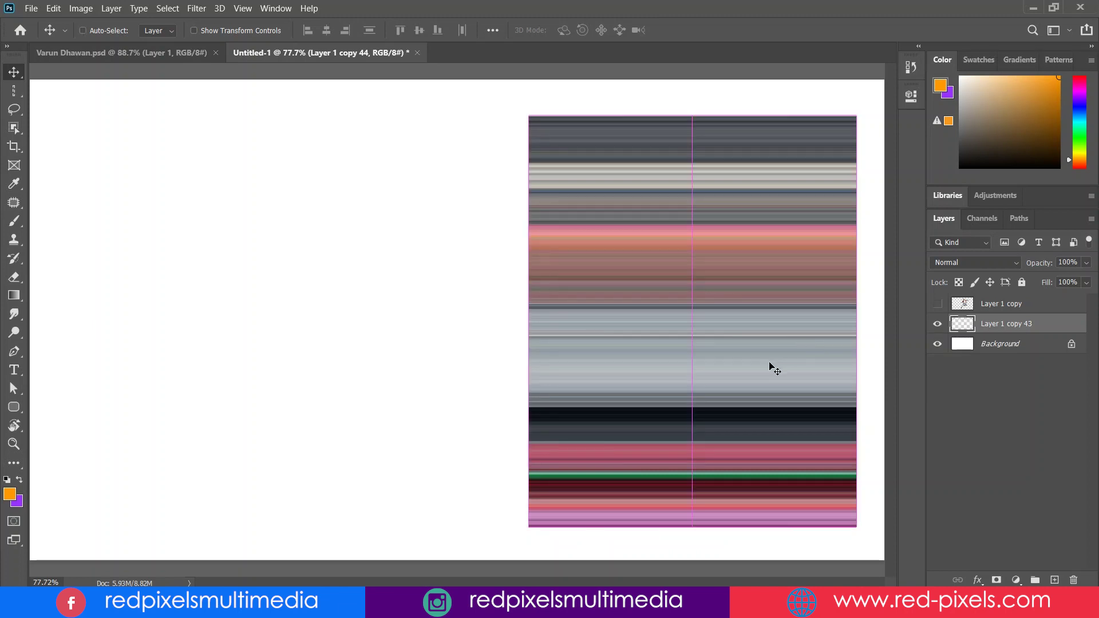
left_click_drag(781, 351, 514, 350)
key("ctrl+z")
left_click_drag(739, 351, 412, 355)
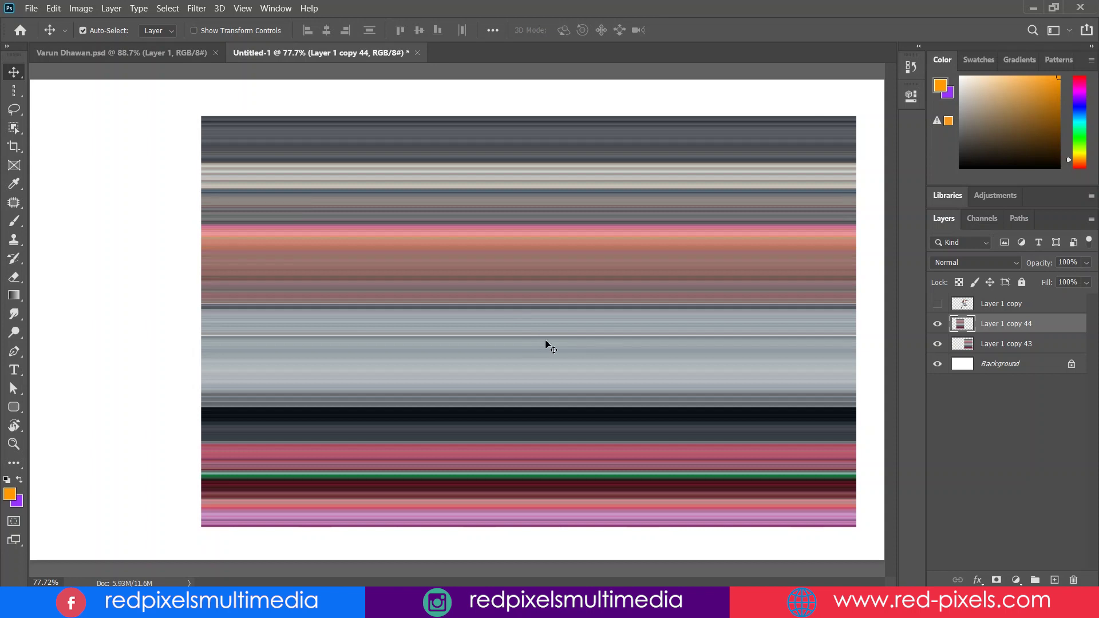
- Show the man, move him to the left edge, and squash a grey streak band over the bottom
left_click(937, 304)
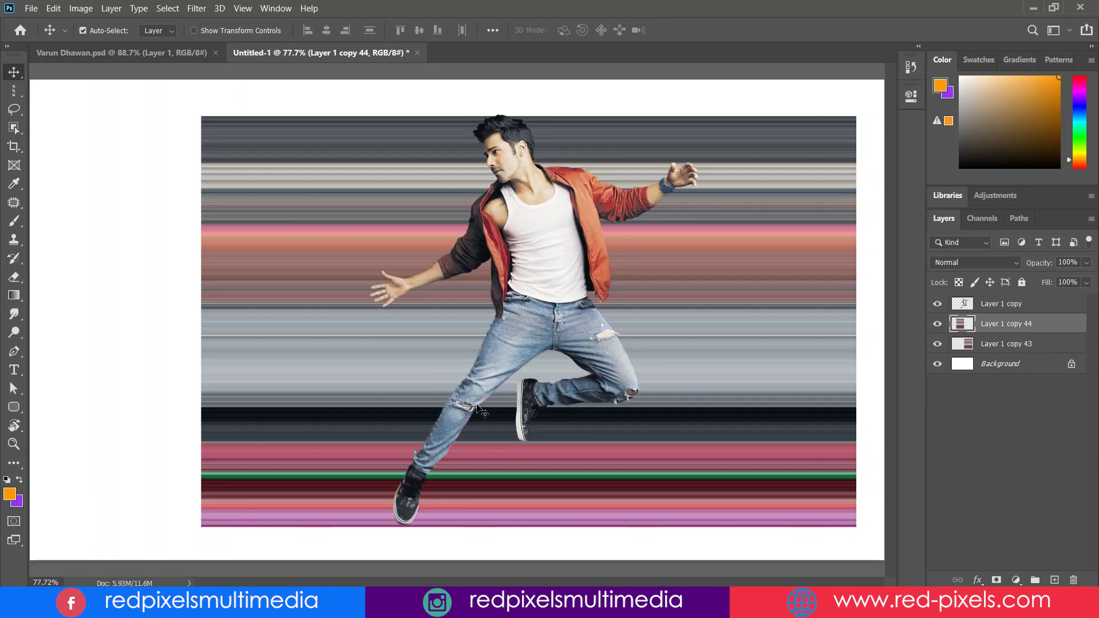
left_click_drag(484, 316, 240, 310)
key("m")
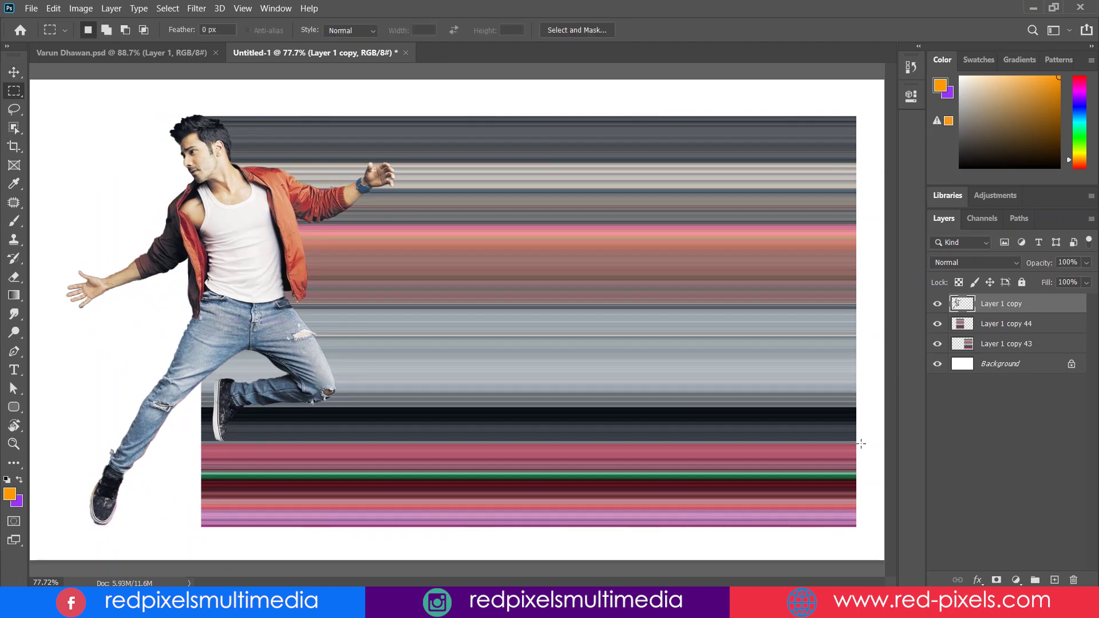
left_click_drag(860, 444, 196, 310)
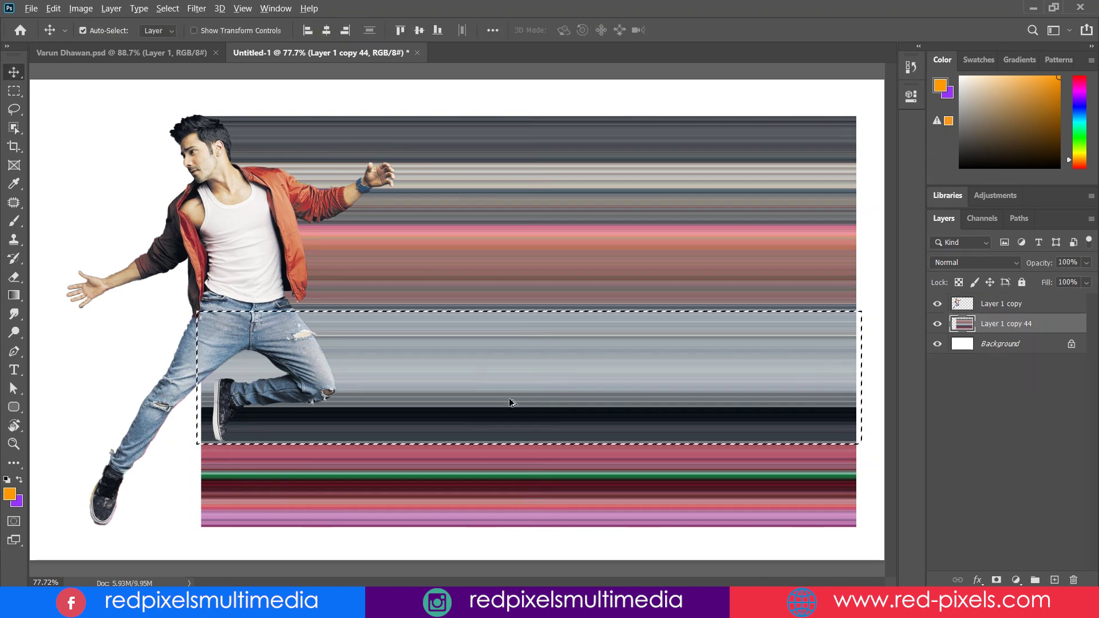
left_click_drag(510, 402, 505, 519)
key("ctrl+t")
left_click_drag(528, 572, 530, 526)
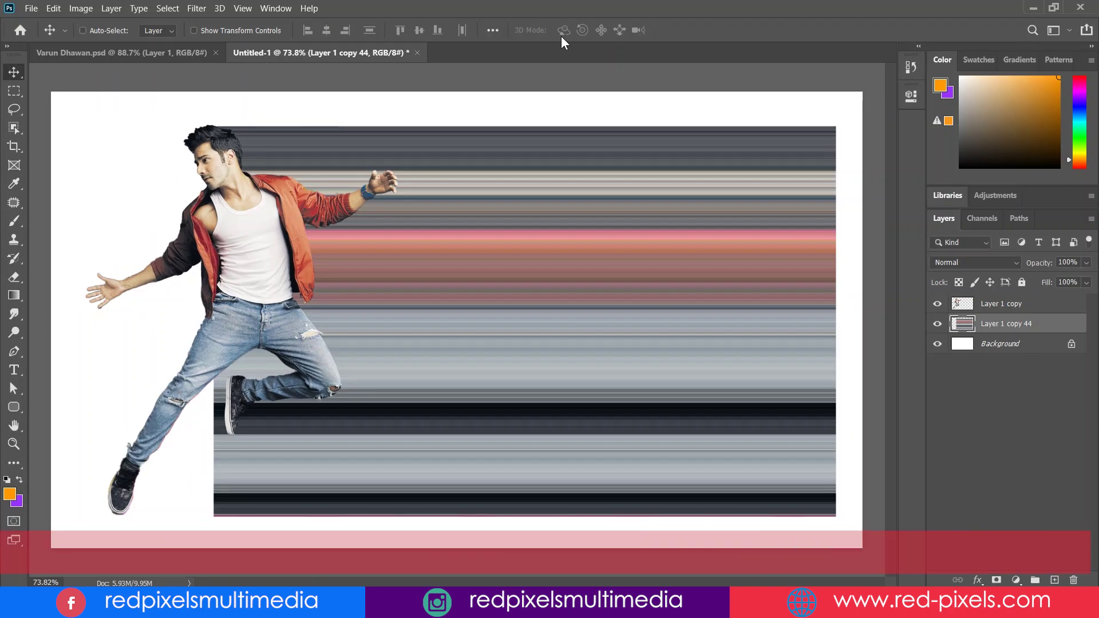
- Warp the streak strip's left edge to run from the man's foot, along his leg, behind his head
key("ctrl+t")
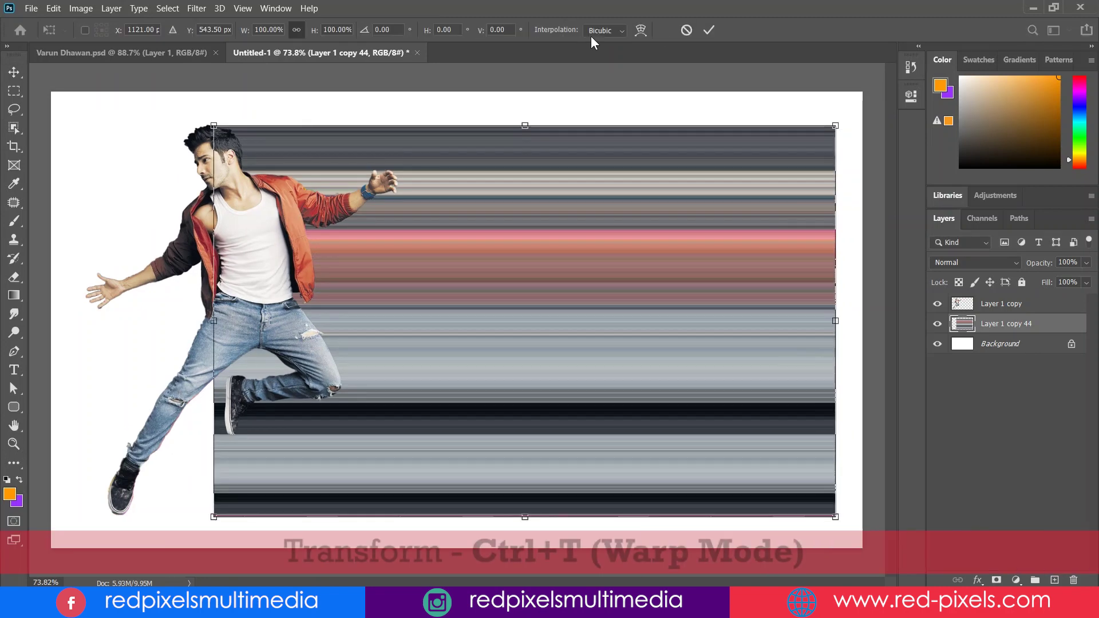
left_click(640, 29)
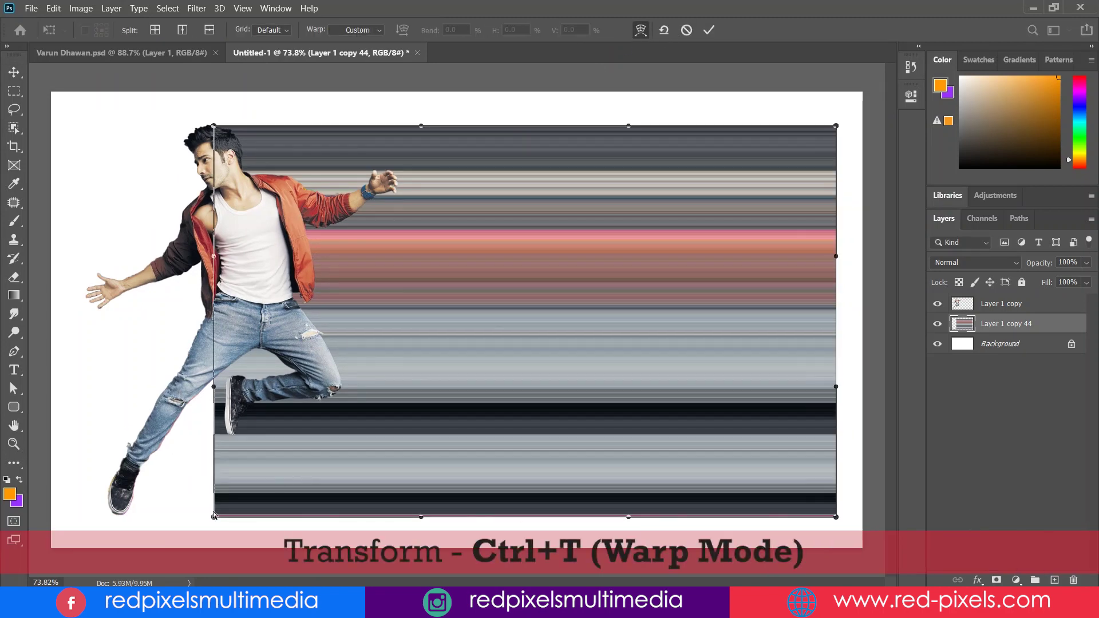
left_click_drag(213, 517, 116, 515)
left_click_drag(214, 389, 176, 401)
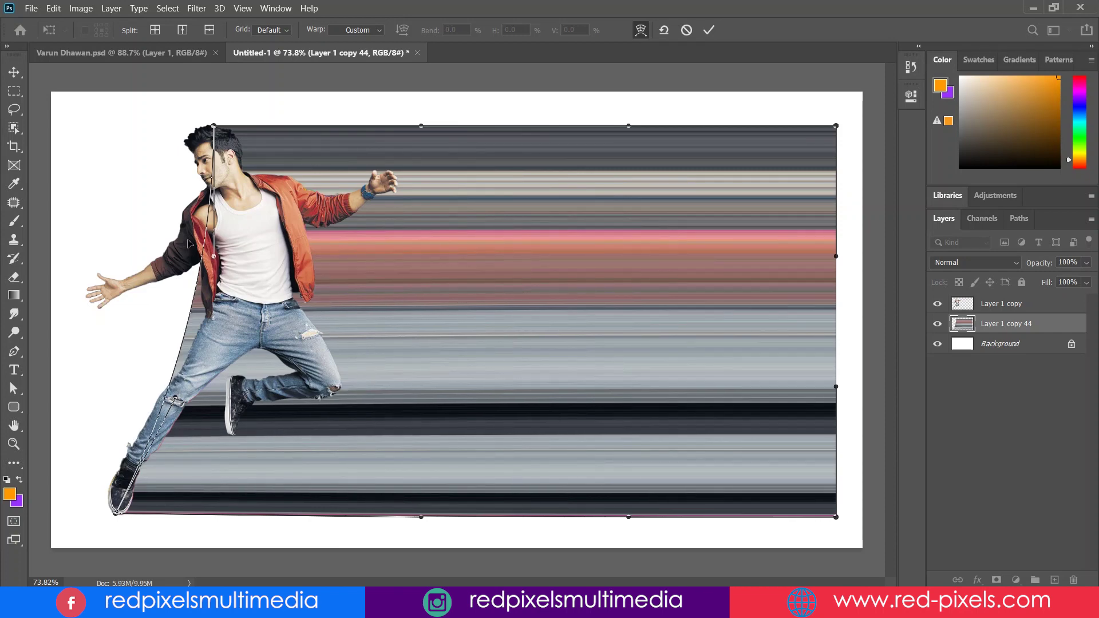
left_click_drag(213, 258, 287, 228)
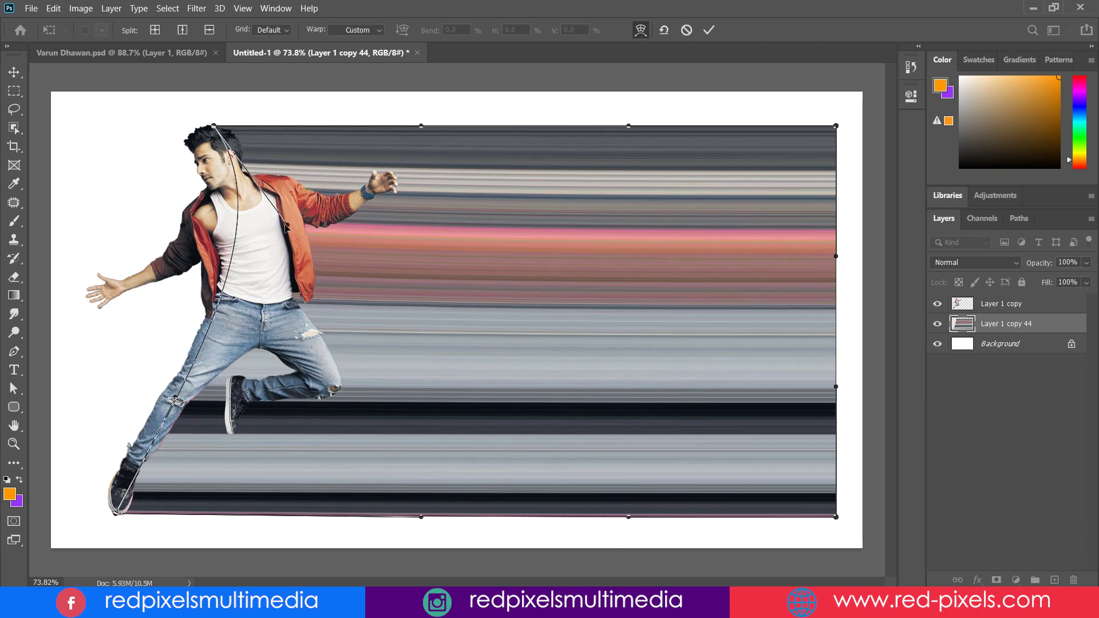
left_click_drag(213, 127, 211, 126)
- Twist the strip's right side into a self-crossing ribbon and commit the warp
left_click_drag(836, 127, 914, 209)
left_click_drag(836, 518, 763, 92)
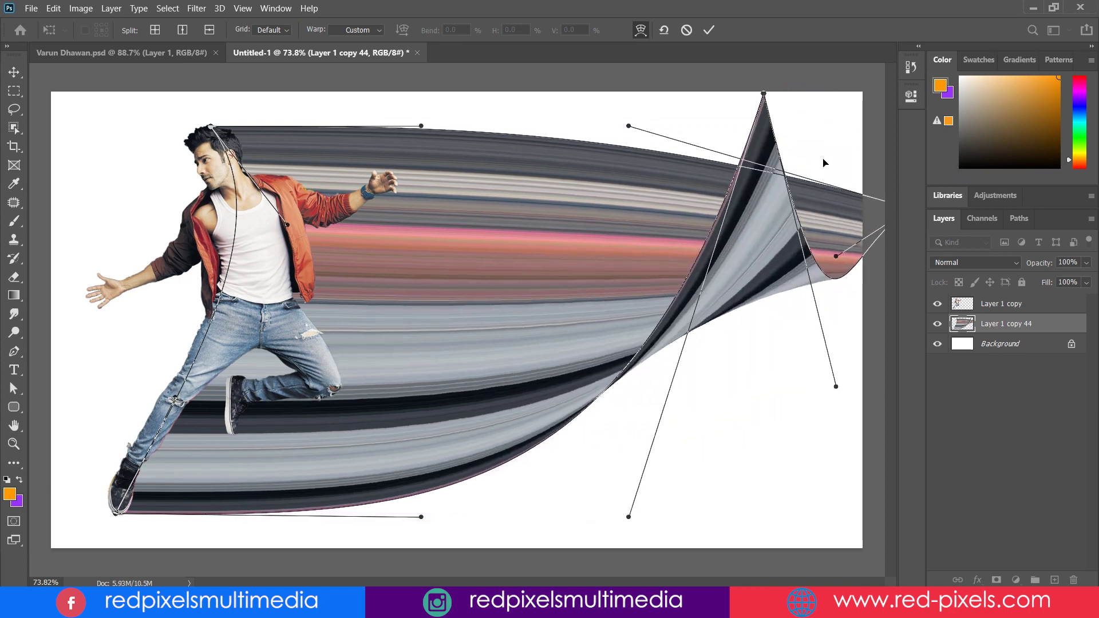
key("ctrl+minus")
key("ctrl+minus")
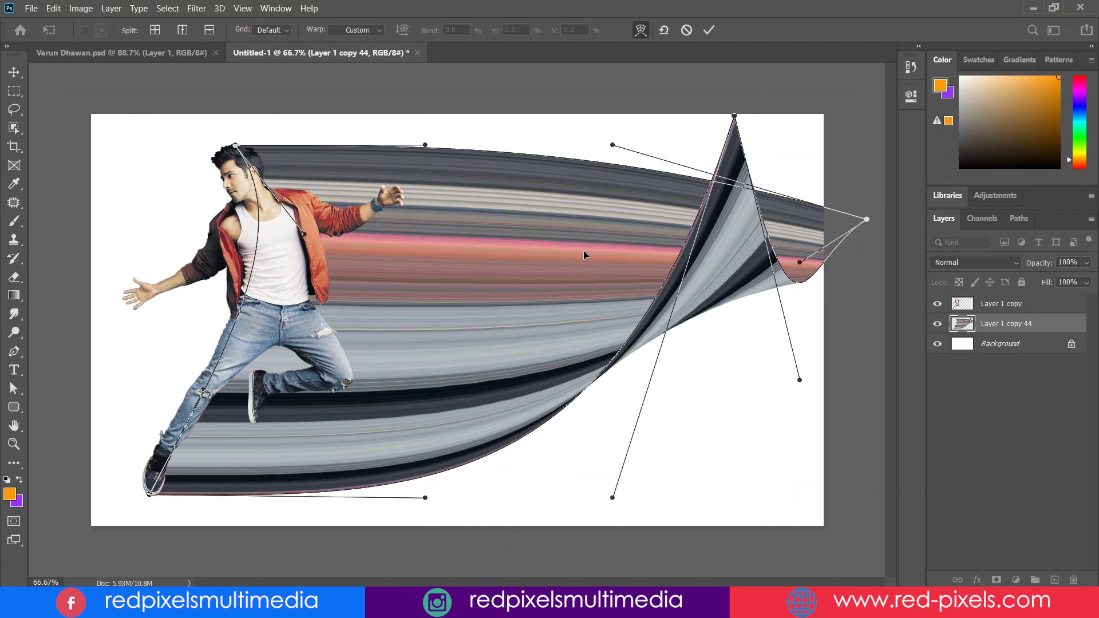
left_click_drag(764, 247, 802, 575)
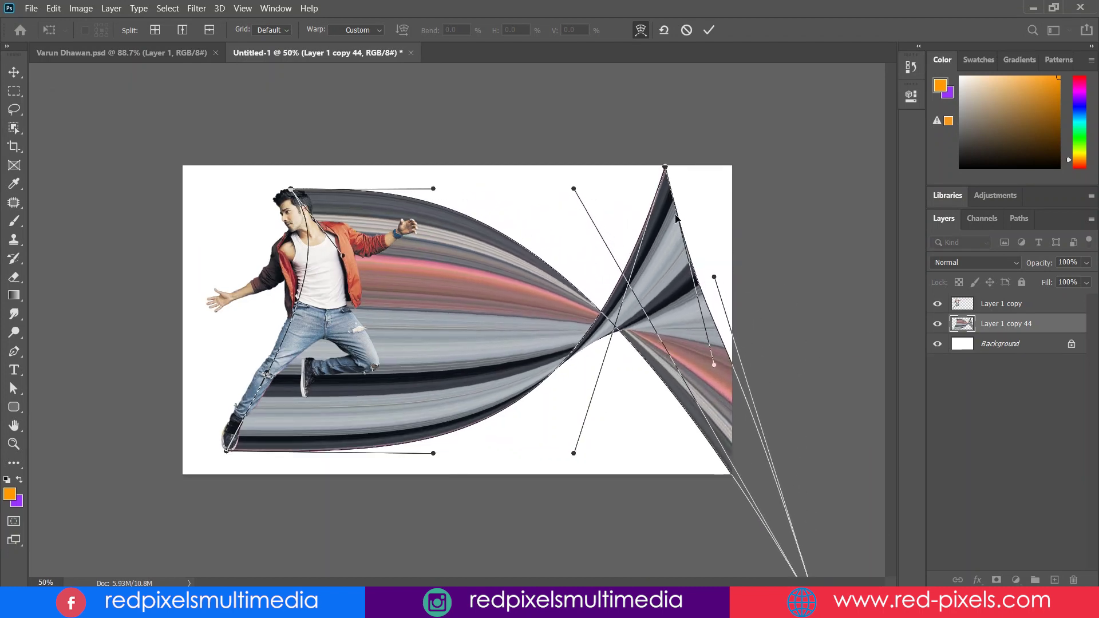
left_click_drag(664, 169, 644, 18)
left_click_drag(713, 277, 1050, 5)
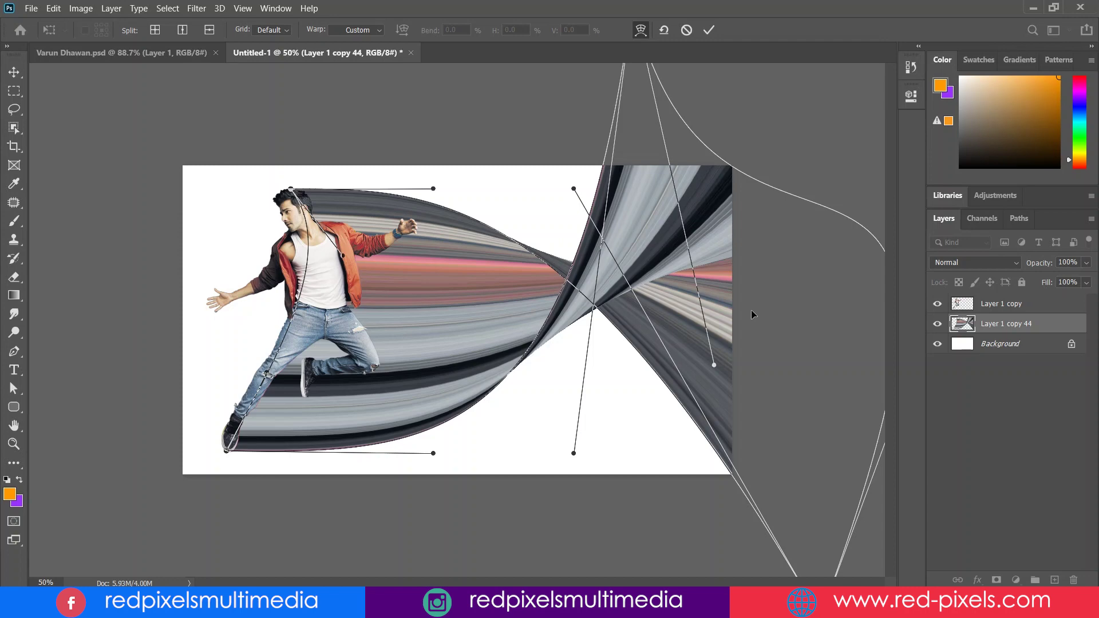
left_click(708, 31)
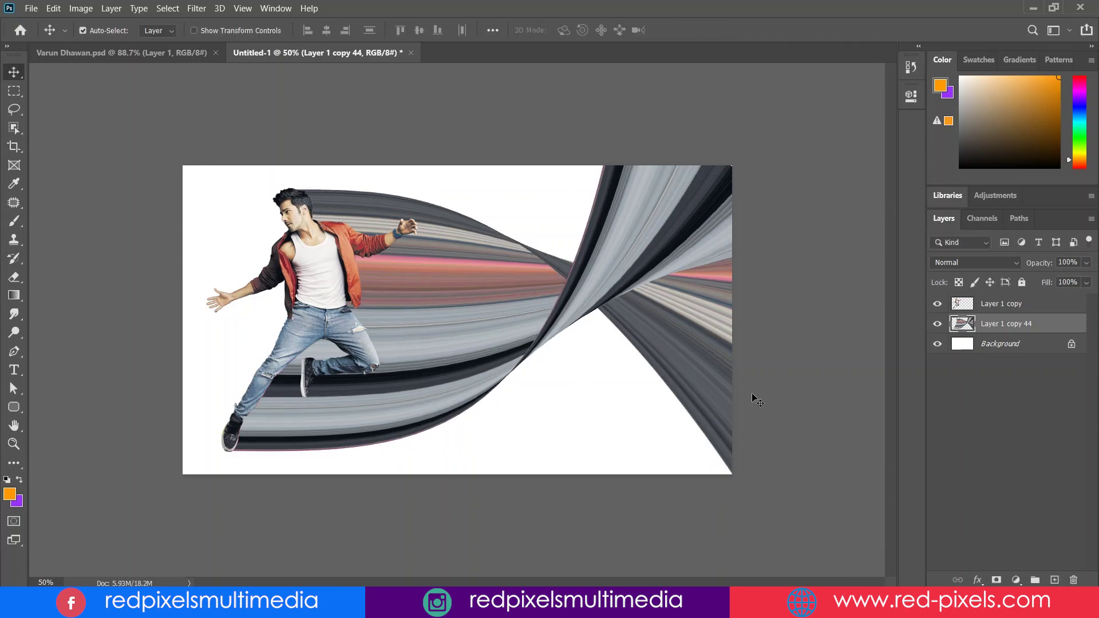
- Fill the Background layer with the orange foreground colour
left_click(1000, 346)
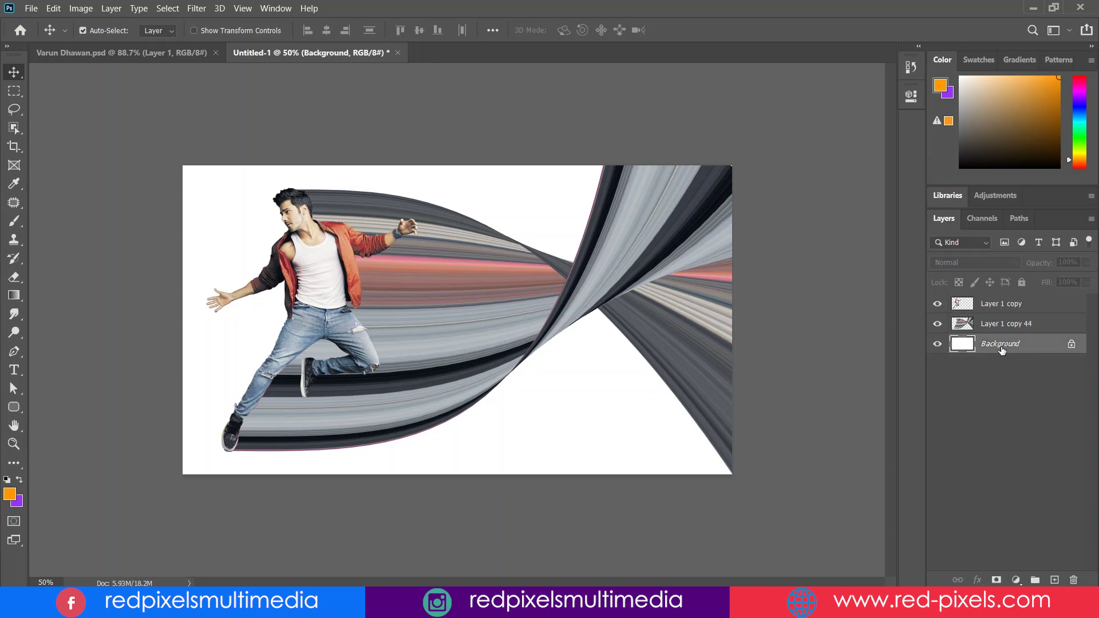
key("alt+BackSpace")
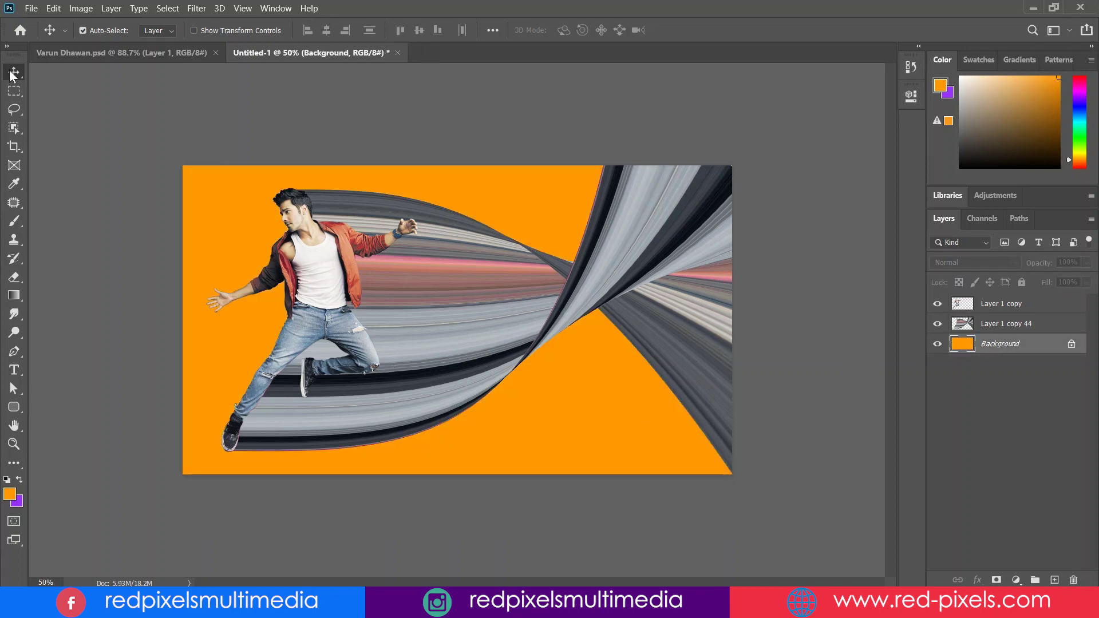
key("ctrl+plus")
key("ctrl+plus")
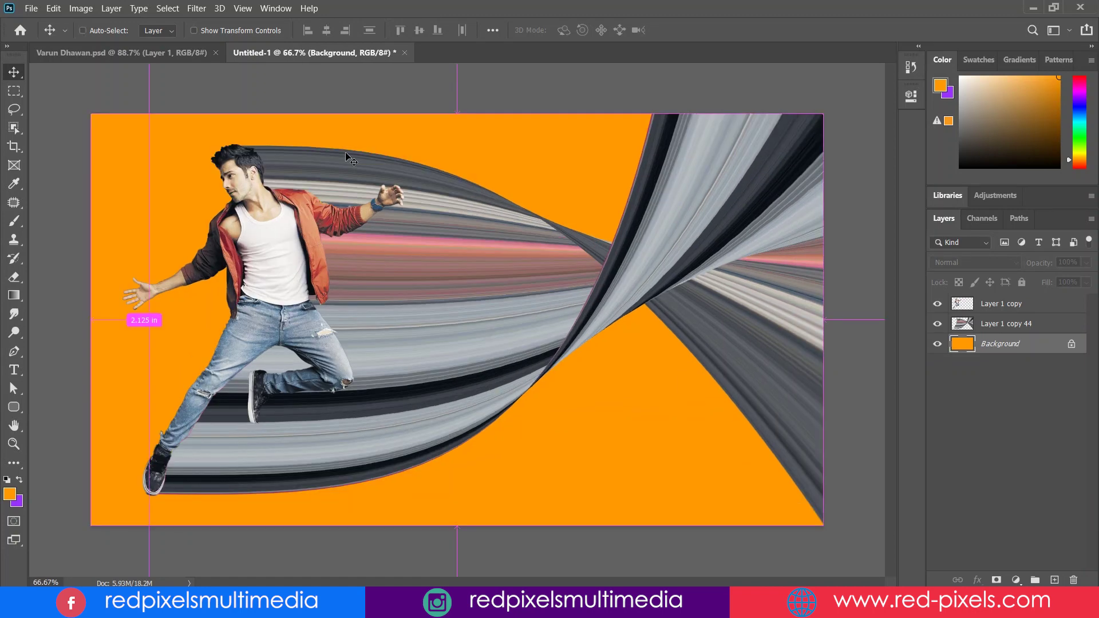
left_click_drag(412, 227, 492, 253)
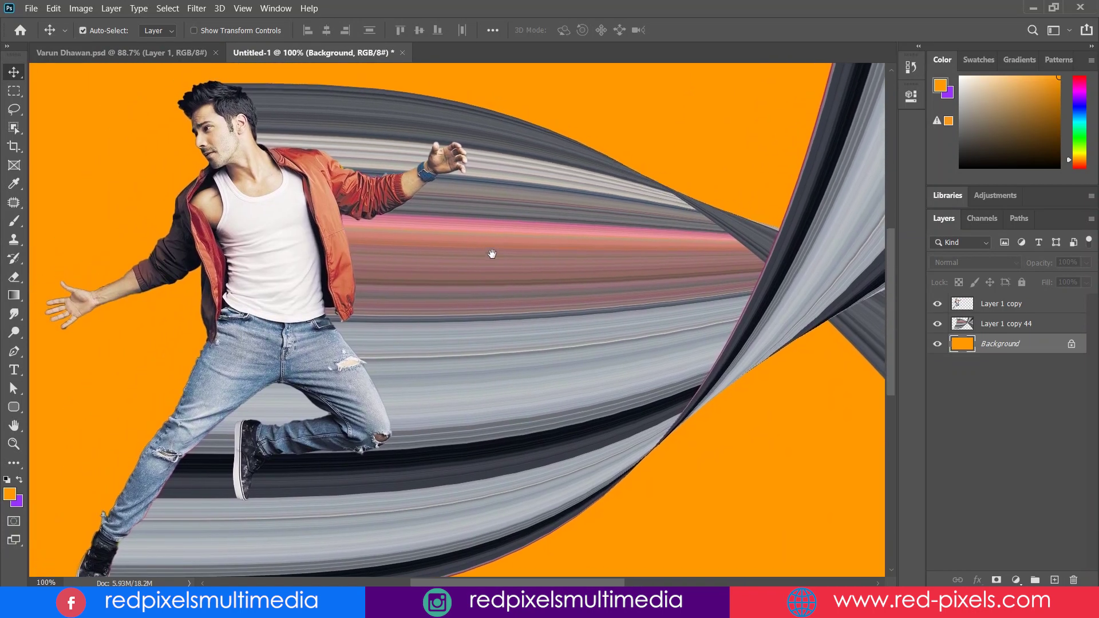
left_click(675, 123)
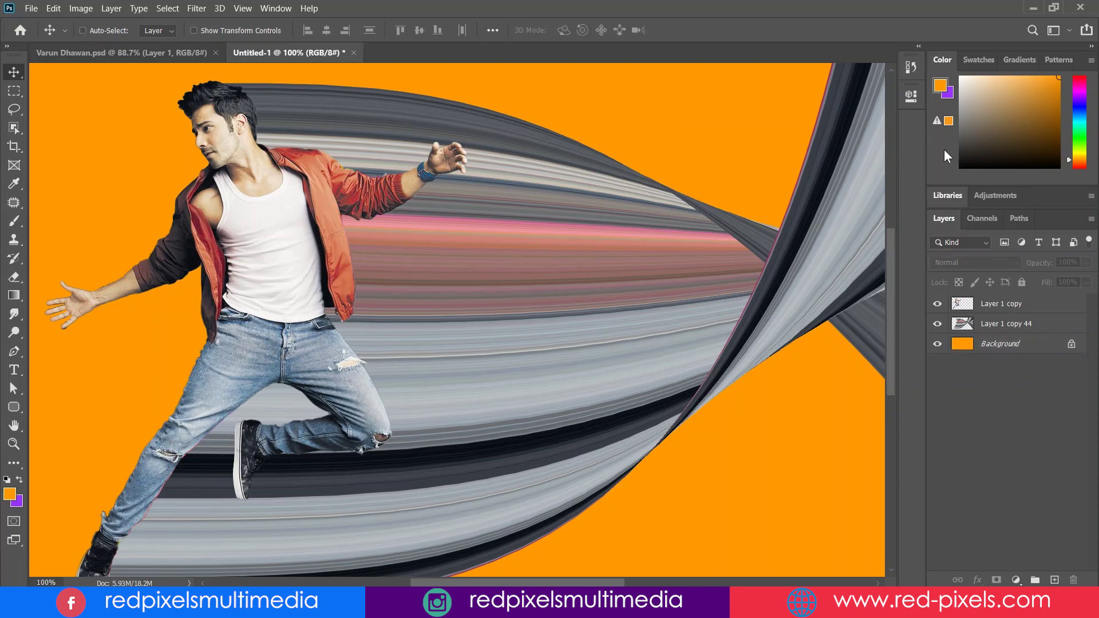
- Refill the Background layer with the purple background colour and fit the canvas to the window
left_click(996, 345)
key("ctrl+BackSpace")
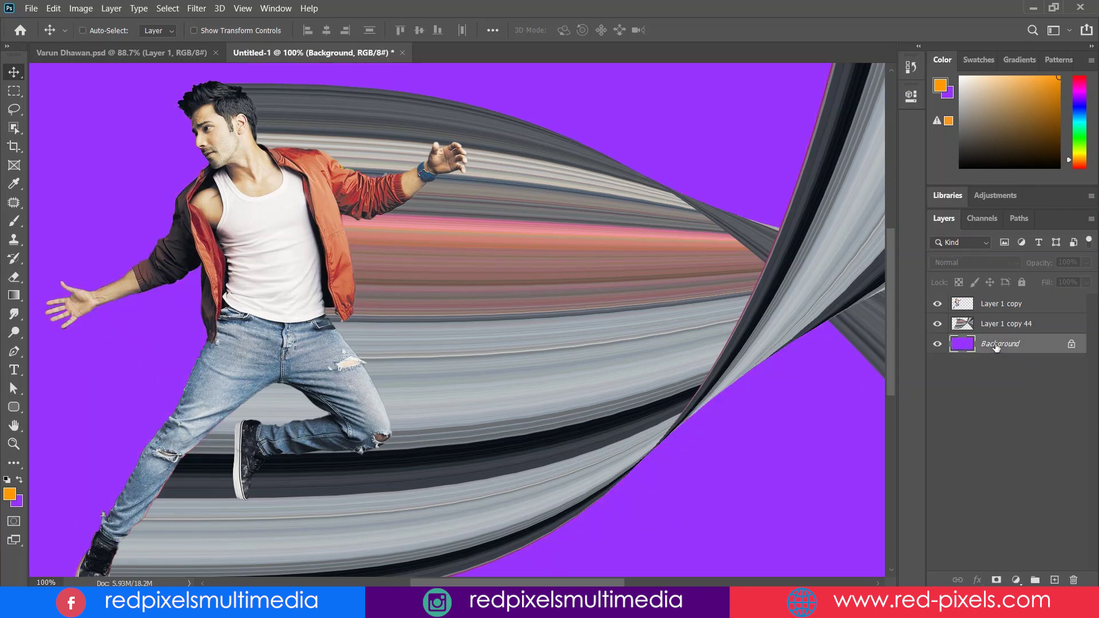
key("ctrl+0")
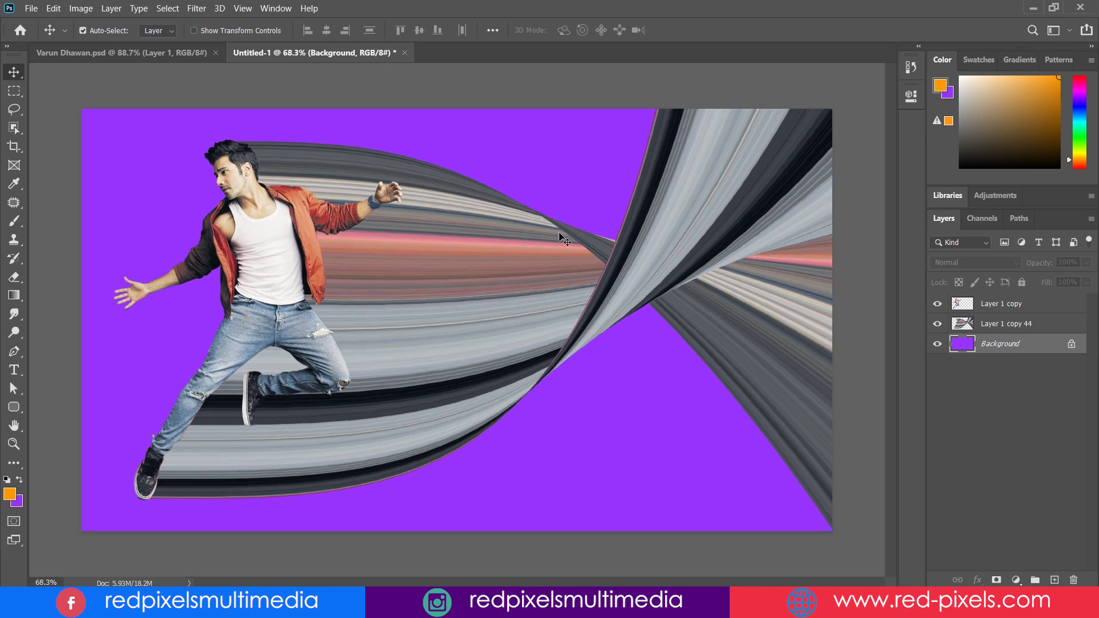
- Set the background colour to bright cyan (33cccc) in the colour picker
left_click(18, 502)
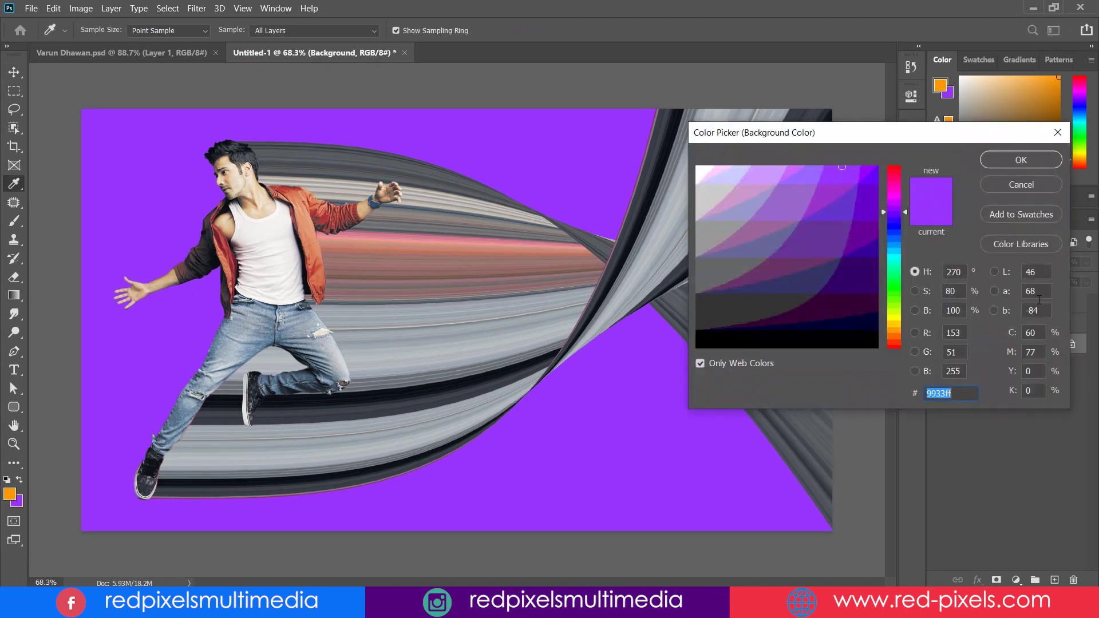
left_click(894, 240)
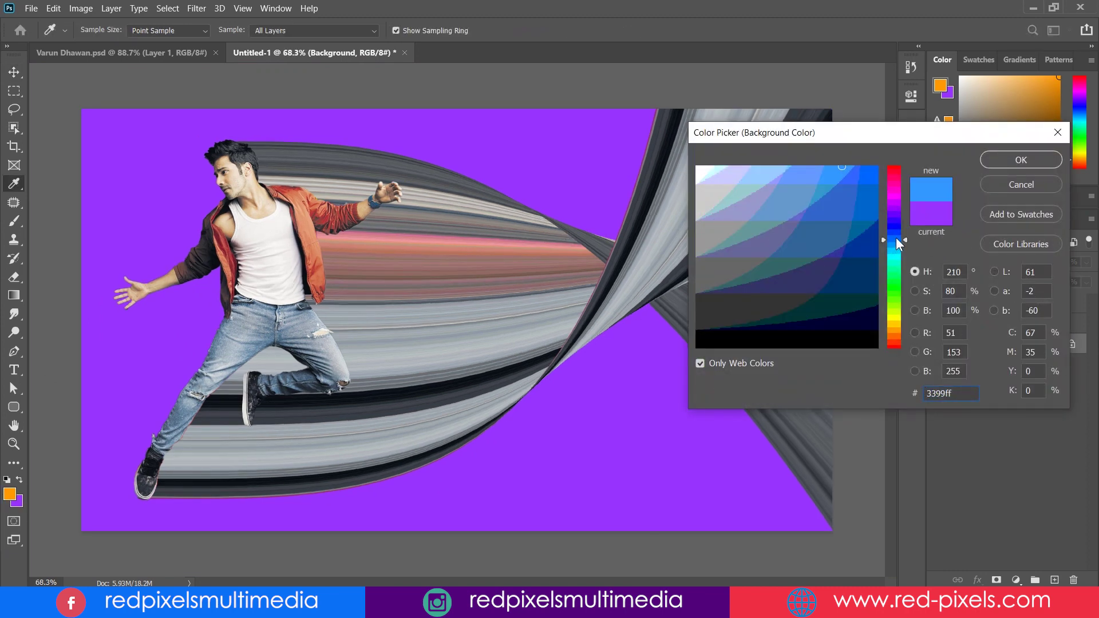
left_click_drag(835, 205, 821, 193)
left_click(895, 252)
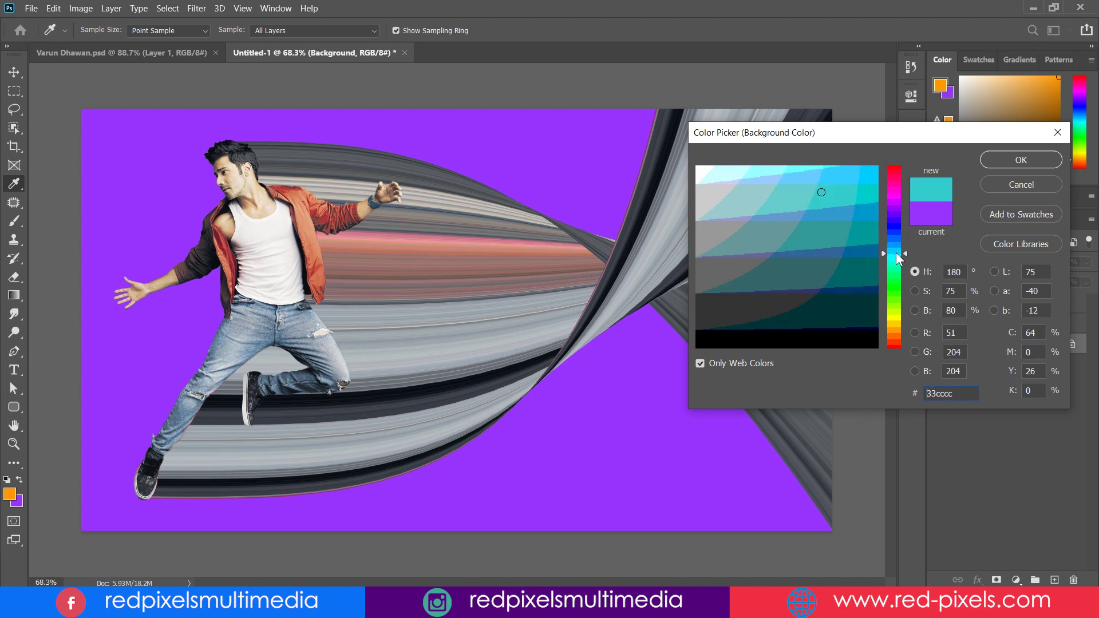
mouse_move(848, 191)
left_mouse_down()
mouse_move(859, 174)
mouse_move(868, 189)
left_mouse_up()
left_click(1021, 161)
- Fill the Background with cyan, then drag a diagonal cyan-to-purple gradient across the canvas
key("v")
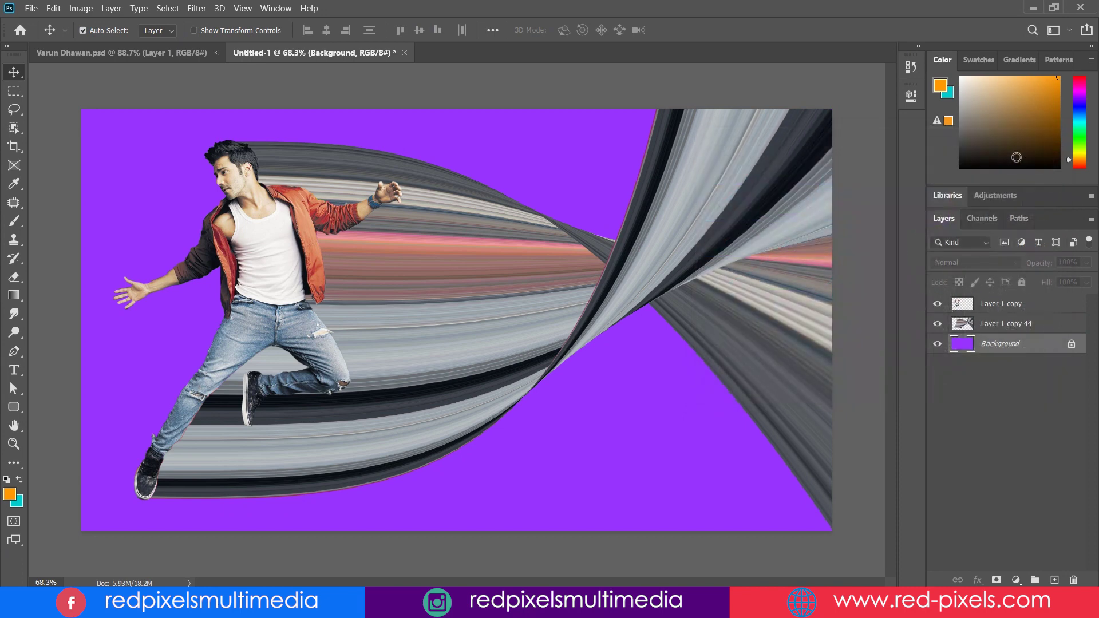
key("ctrl+BackSpace")
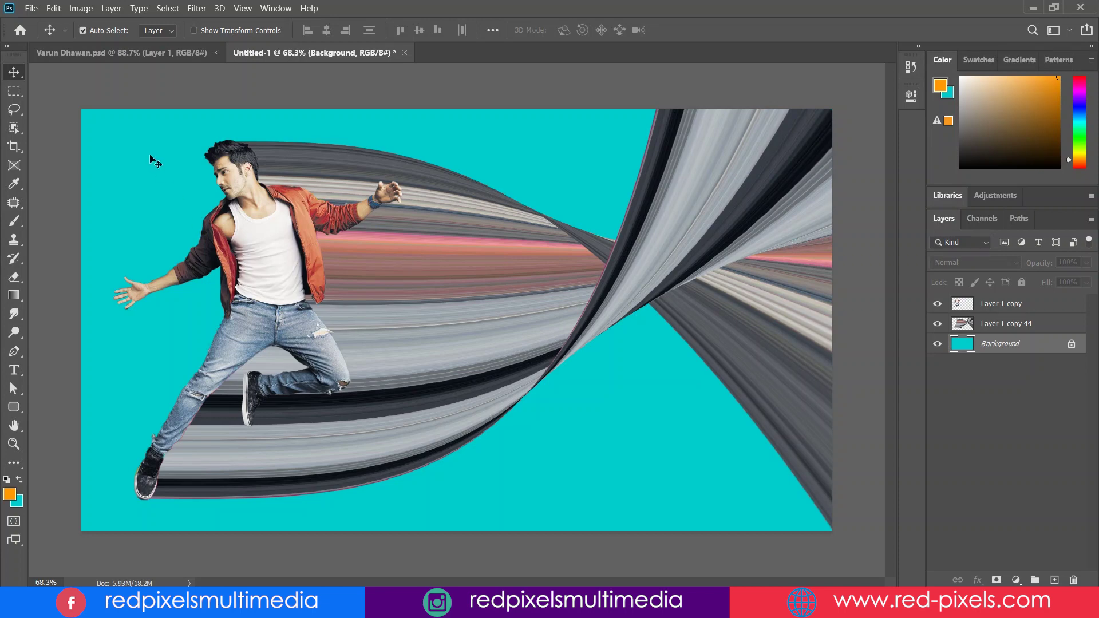
key("g")
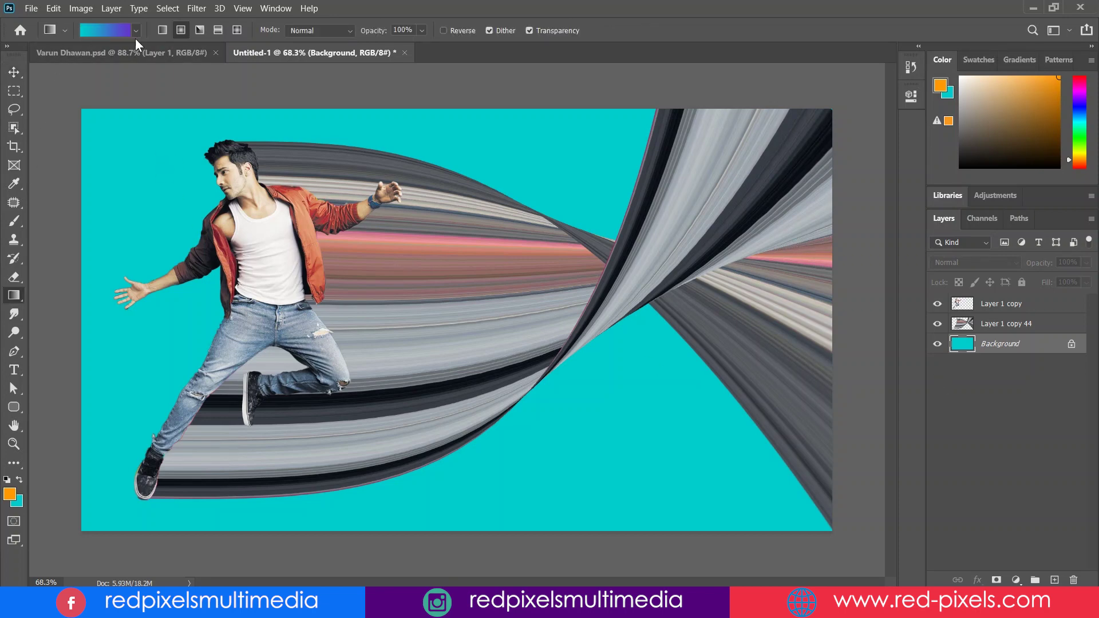
left_click_drag(158, 170, 699, 534)
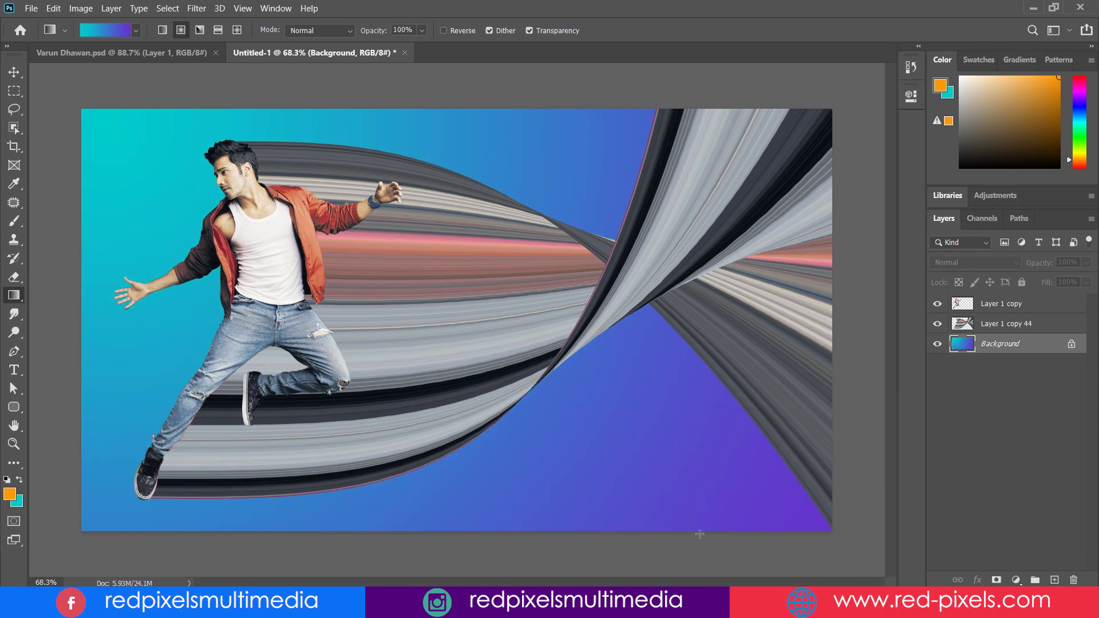